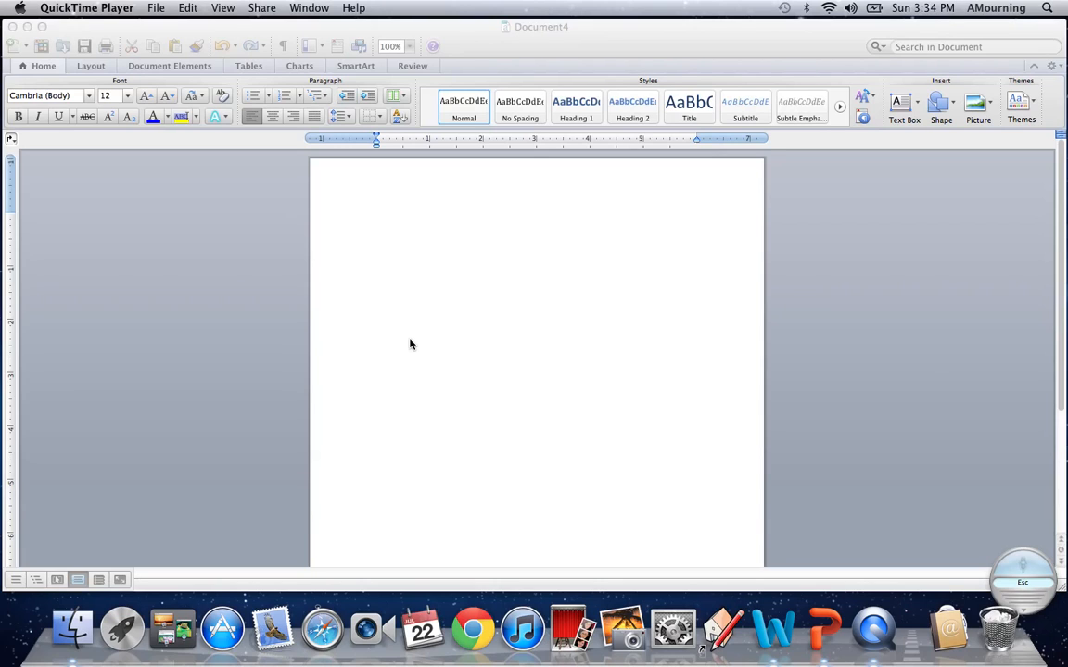
- Write "Create a document" on the first line of the blank document
click(411, 344)
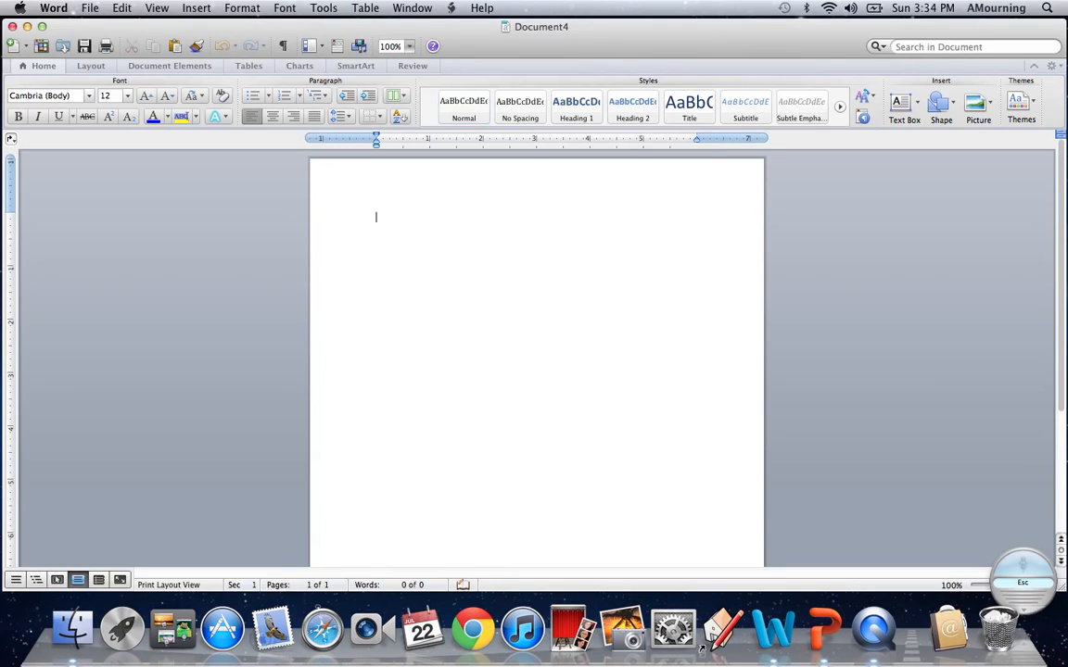
text(Create a document)
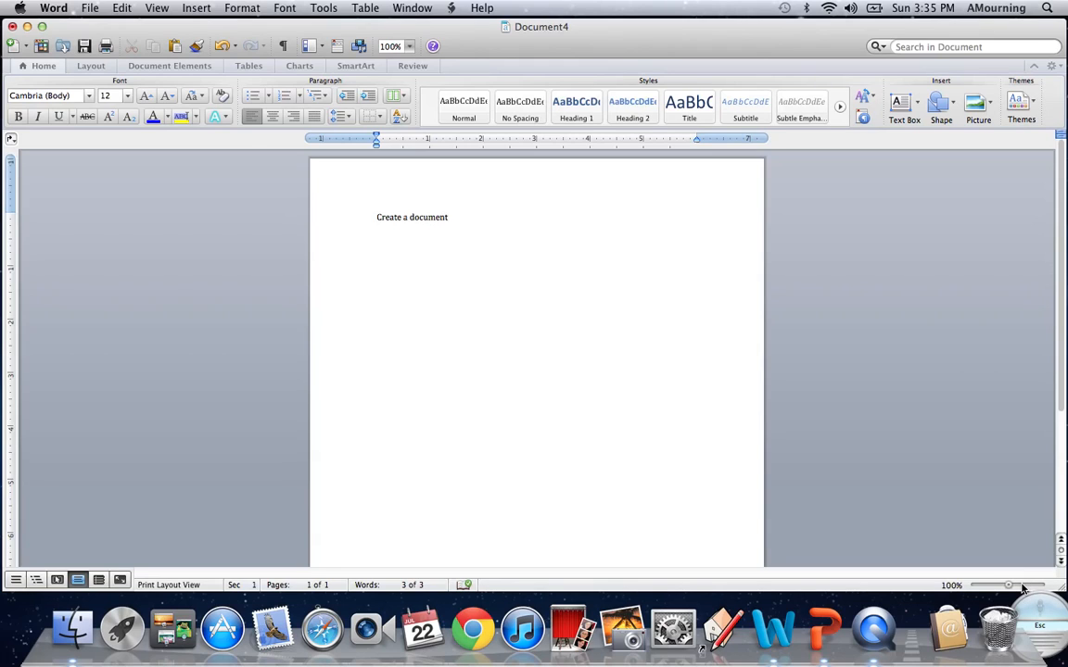
click(1022, 585)
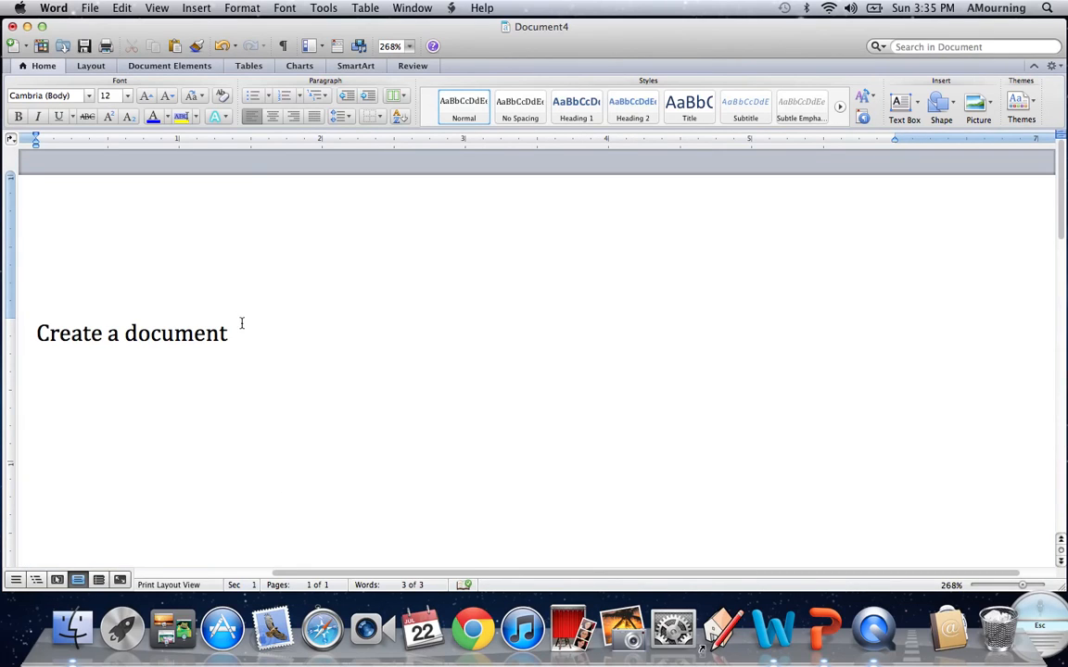
- Change the font of the "Create a document" line to Gill Sans Ultra Bold
drag(242, 331, 44, 336)
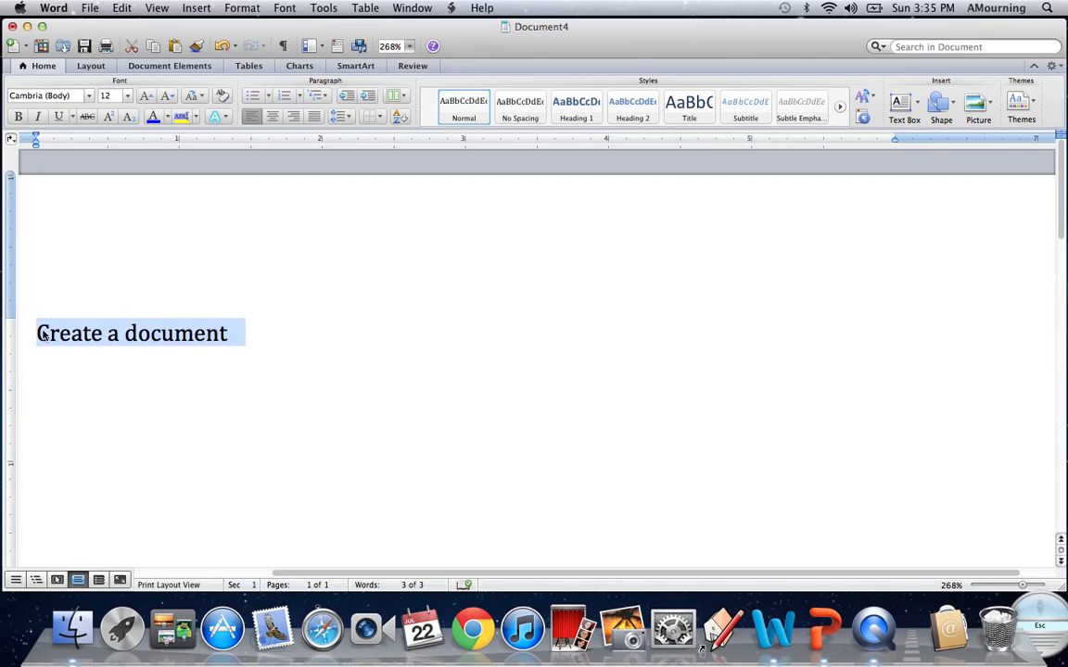
click(90, 97)
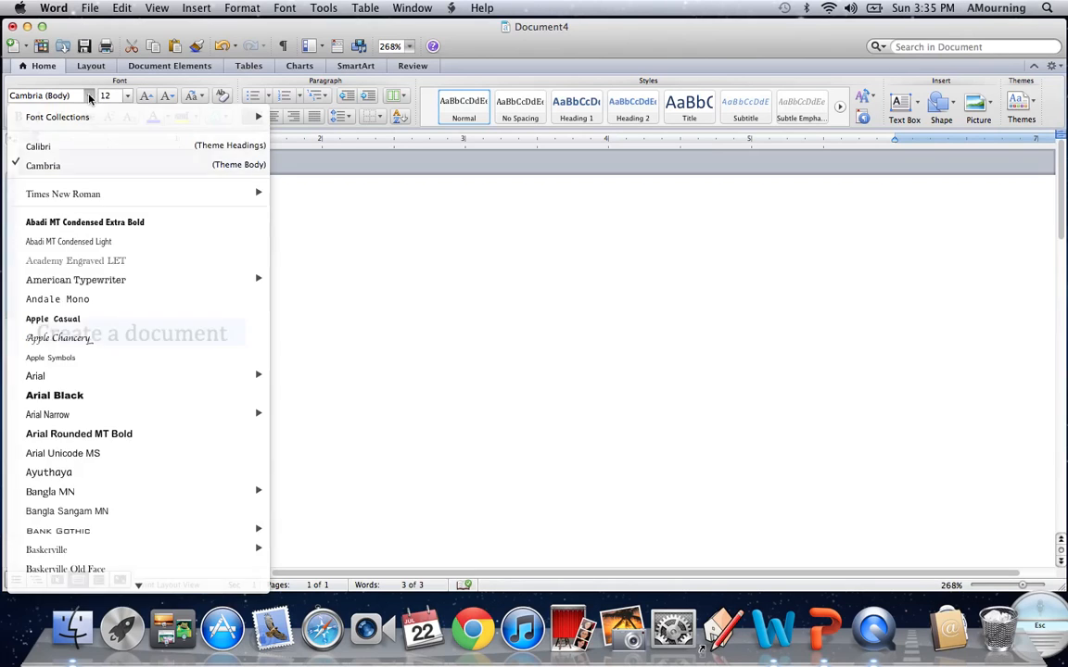
click(90, 97)
click(90, 97)
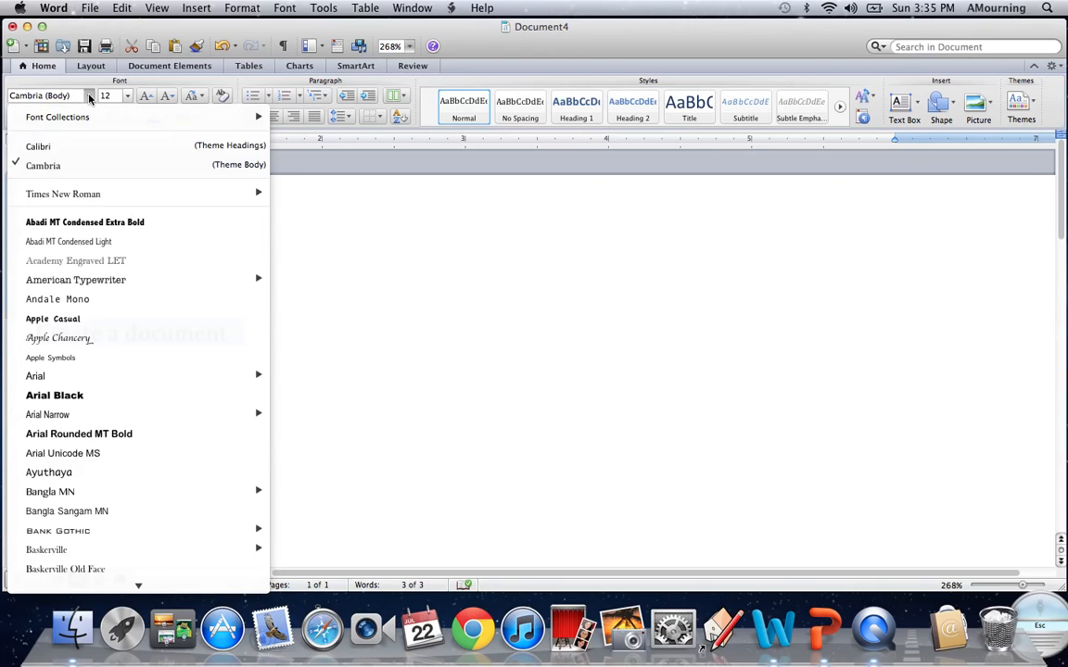
scroll(88, 304, down, 4)
scroll(88, 306, down, 15)
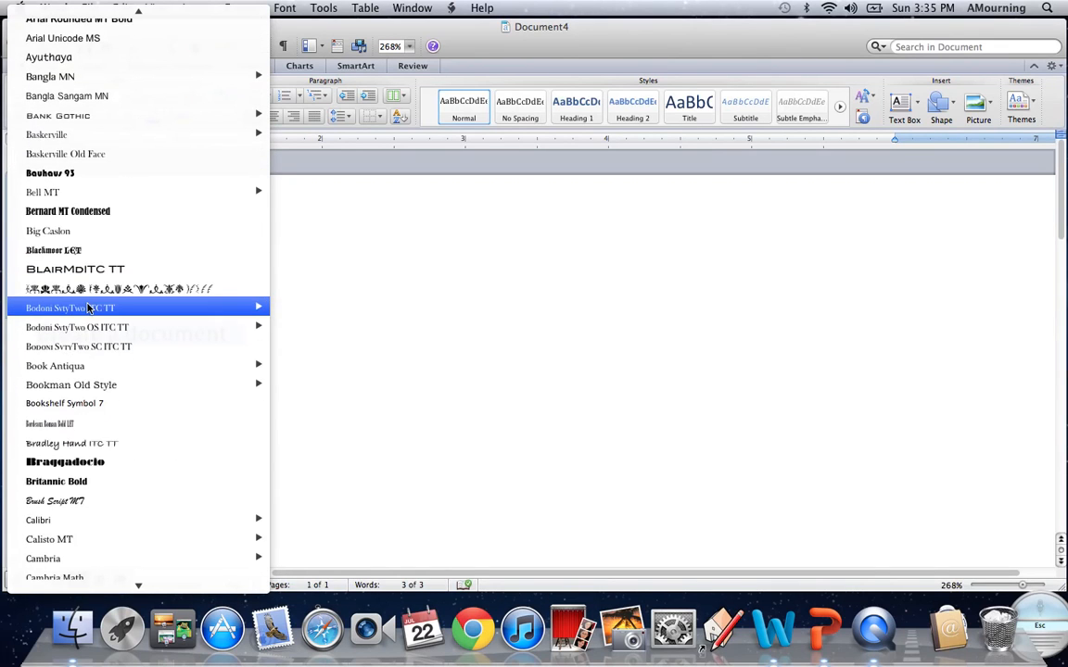
scroll(89, 308, down, 20)
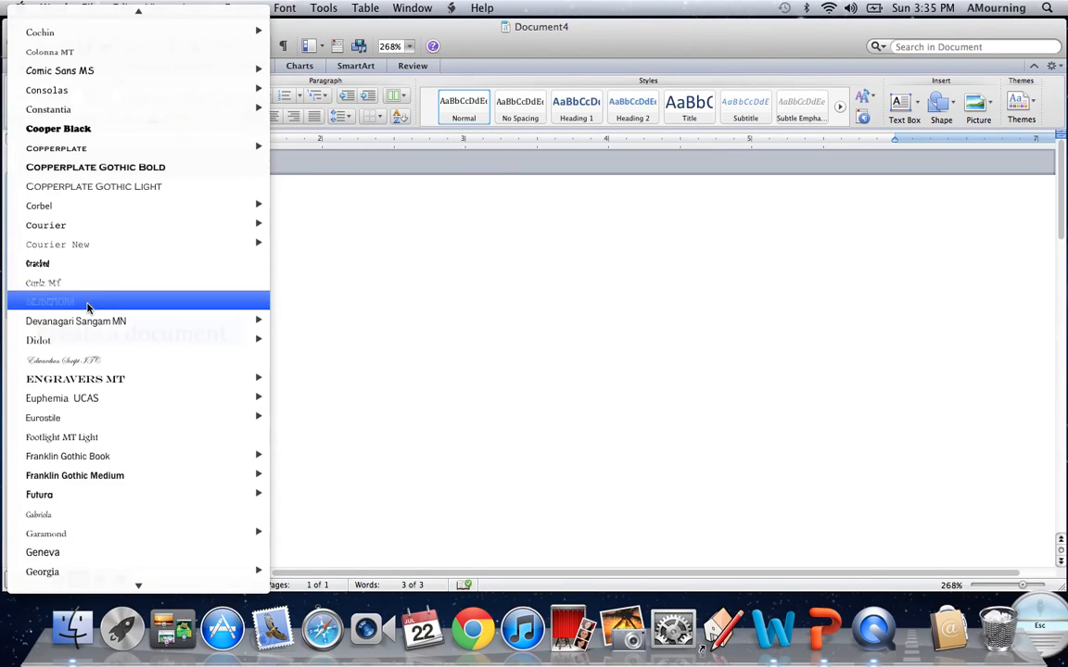
scroll(88, 308, down, 3)
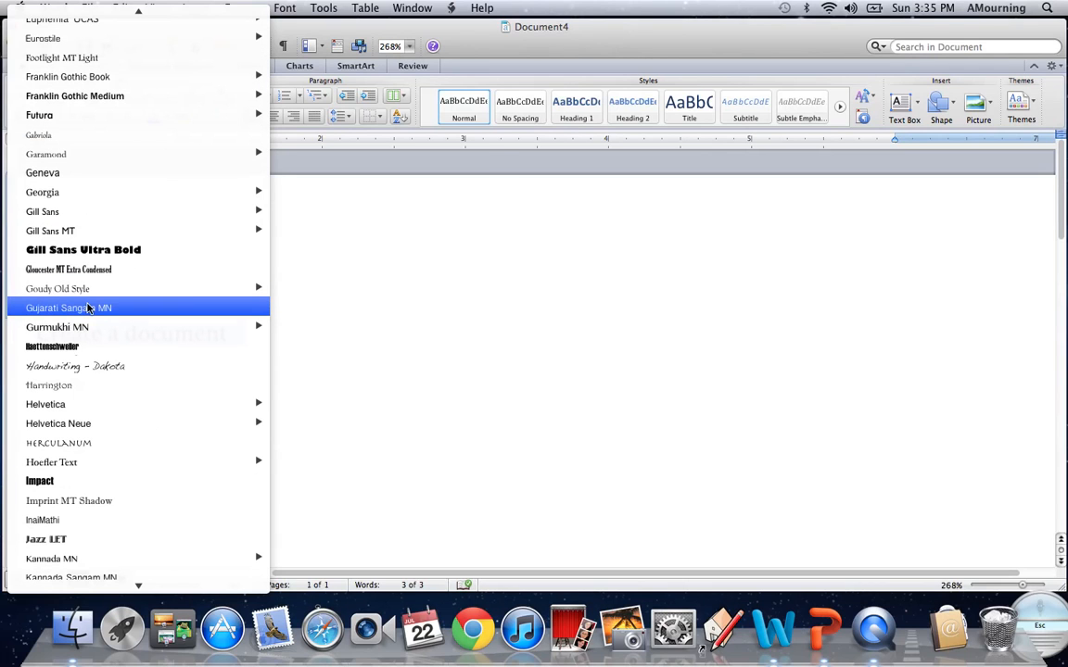
click(67, 250)
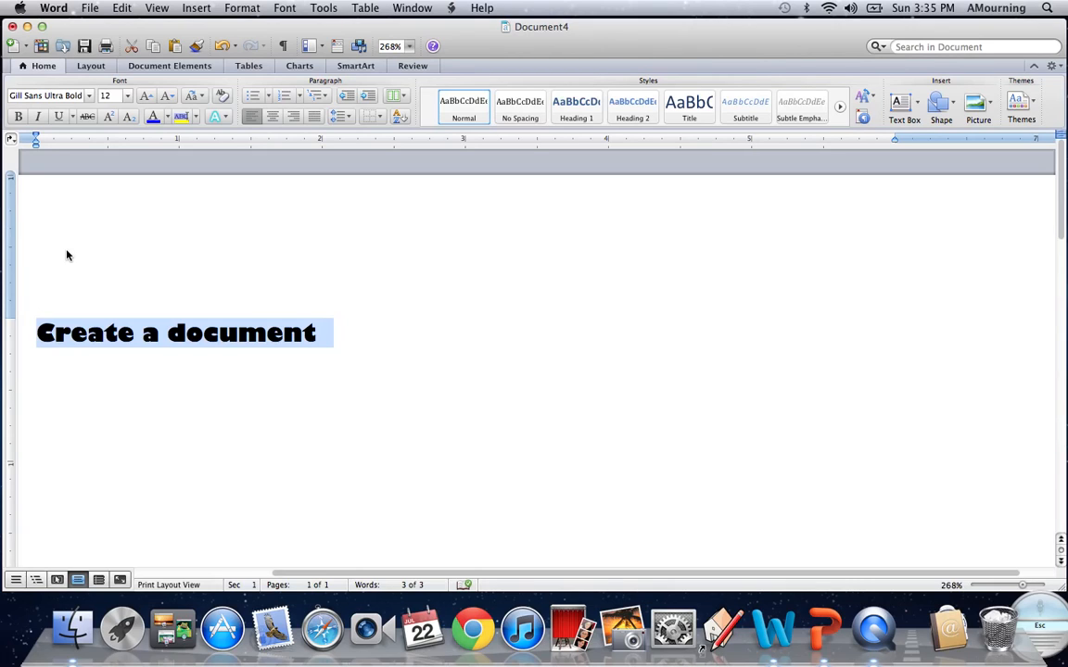
- Set the font of the selected "Create a document" line to Times New Roman
click(52, 97)
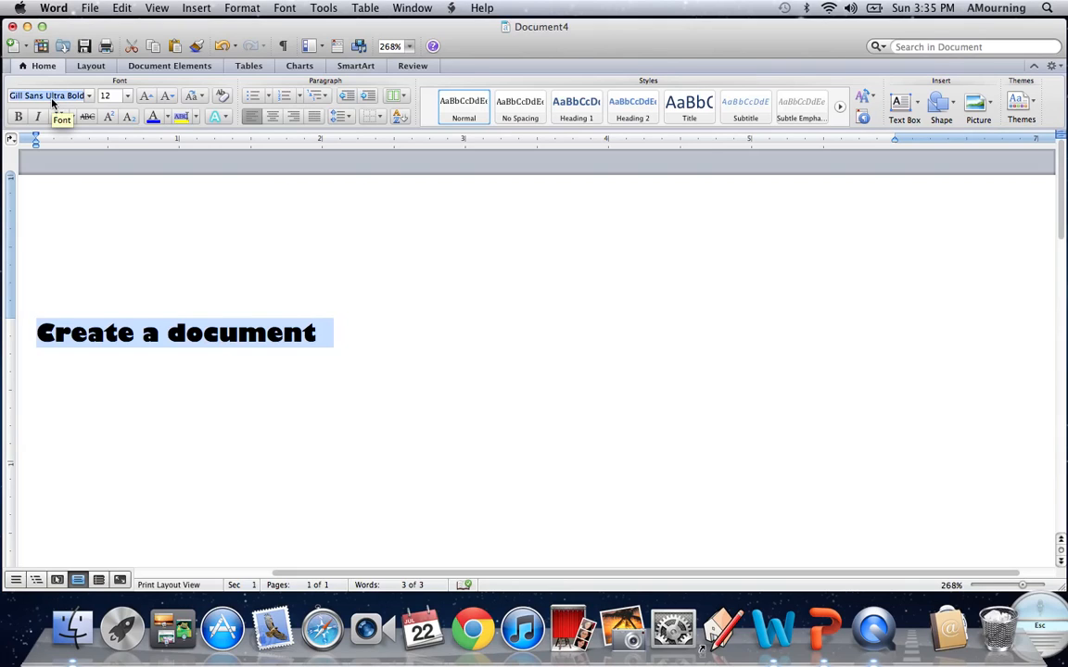
text(Times)
key(Return)
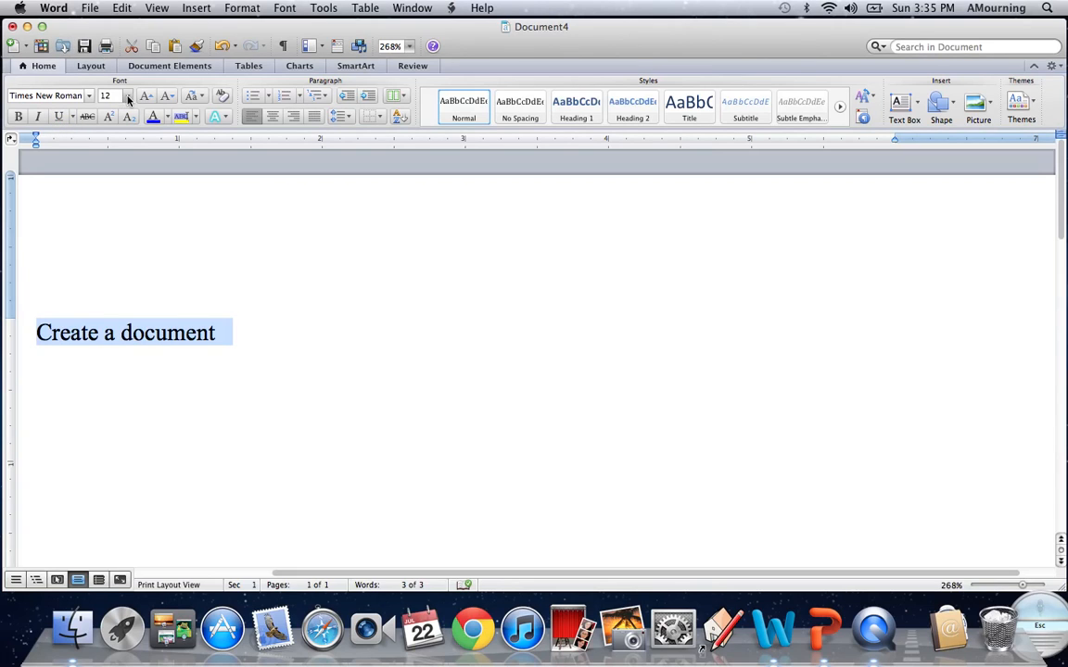
- Enlarge the selected text to font size 26
click(127, 97)
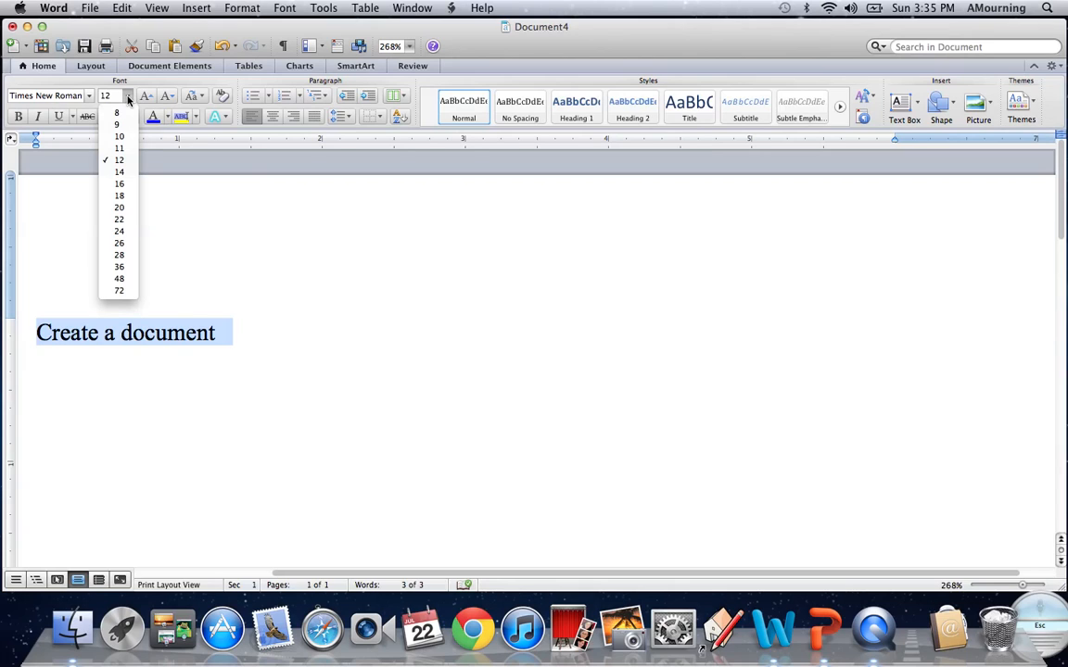
click(119, 243)
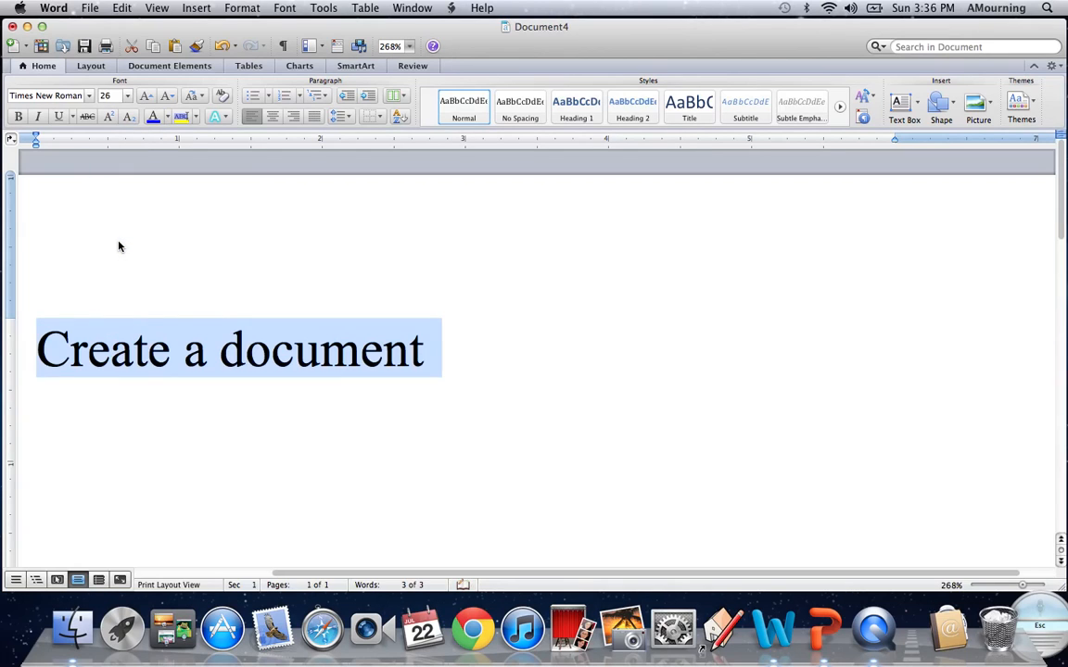
- Set the font size of the selected "Create a document" line to 13
click(113, 96)
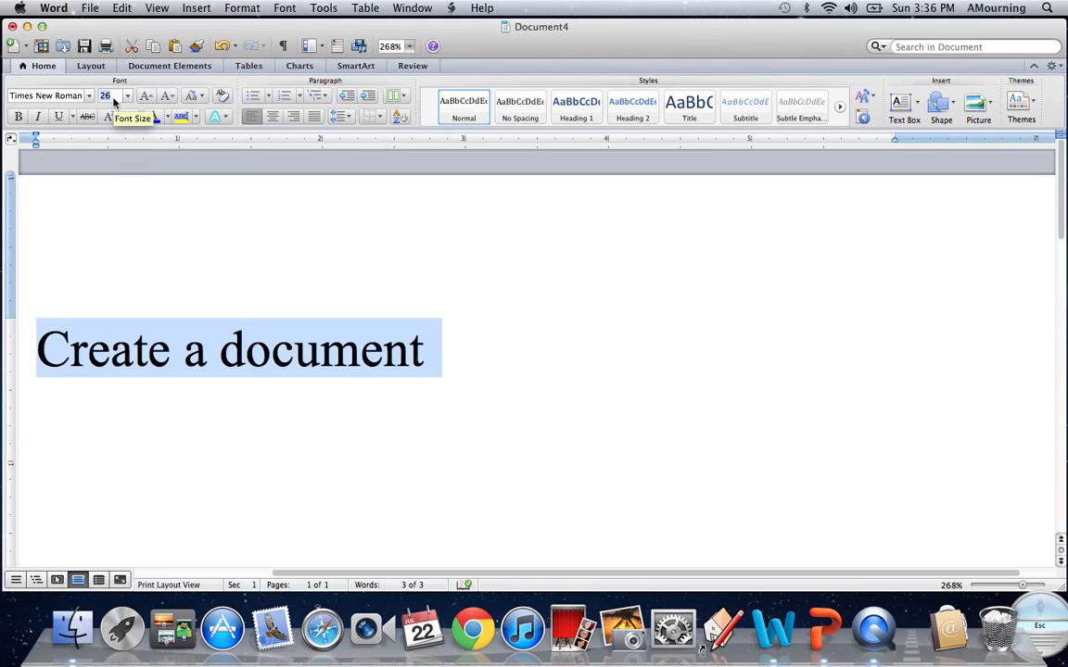
text(13)
key(Return)
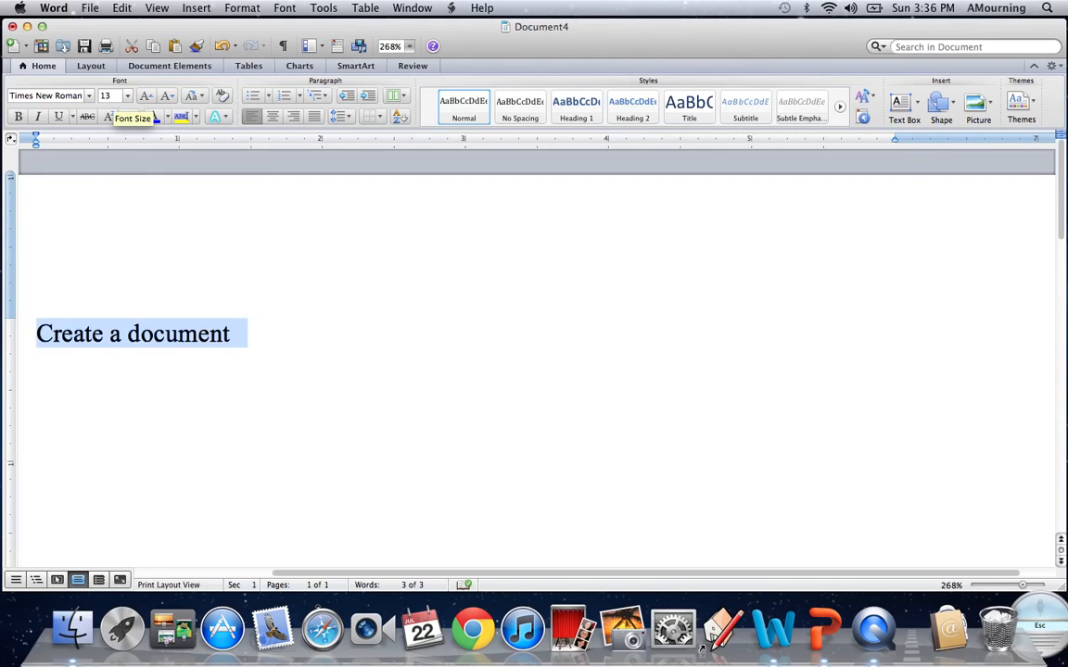
click(129, 99)
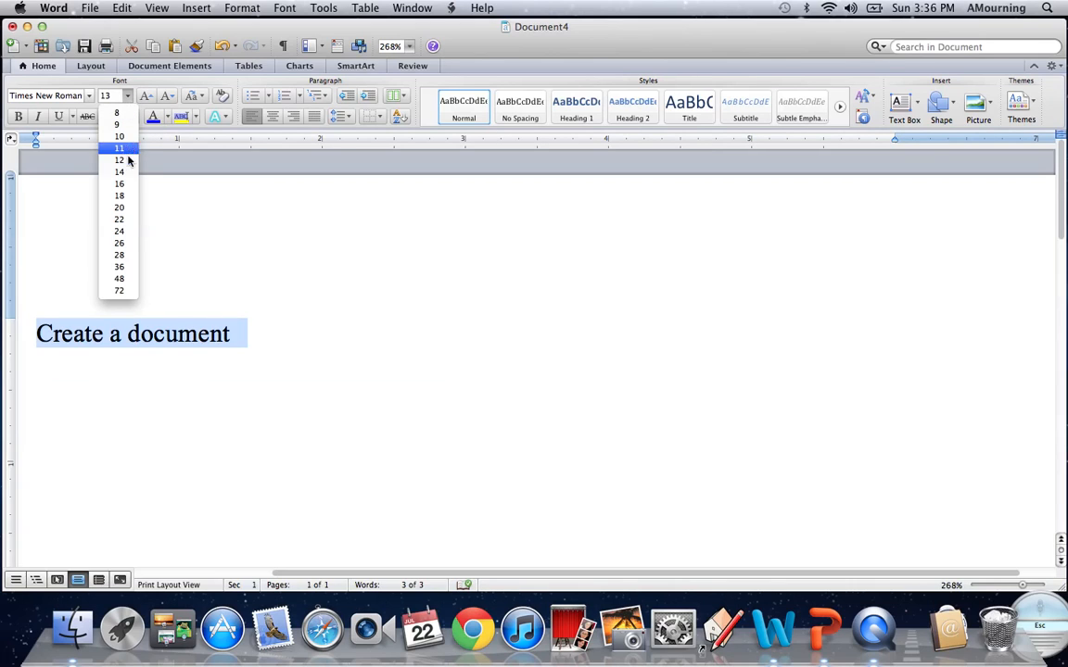
click(109, 96)
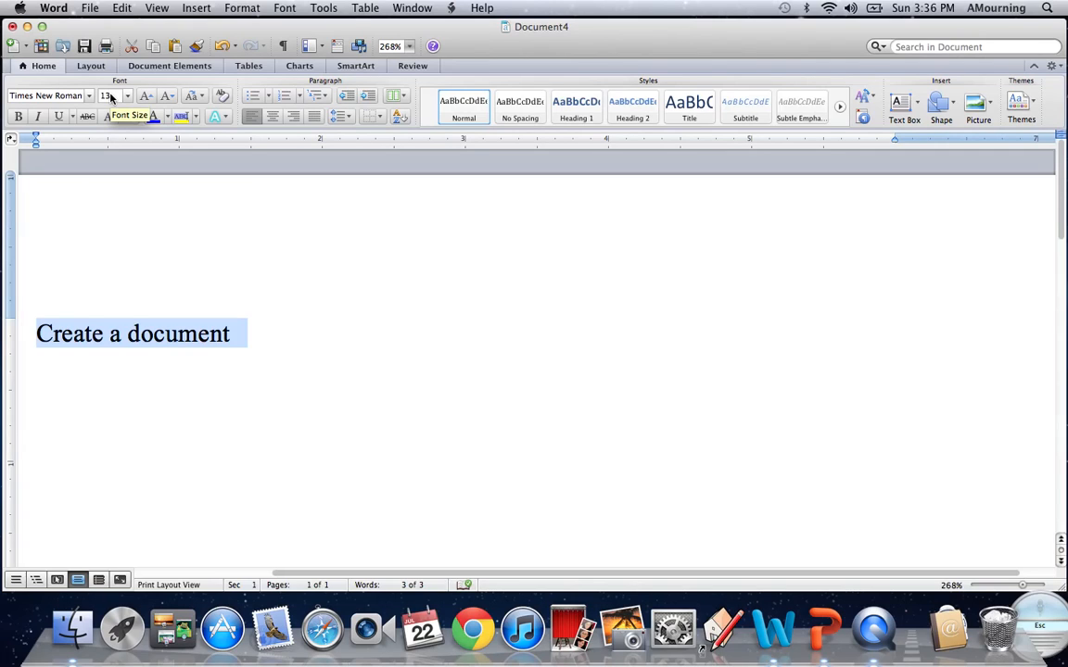
- Colour the selected text with the custom colour Magenta from the Apple palette
click(168, 117)
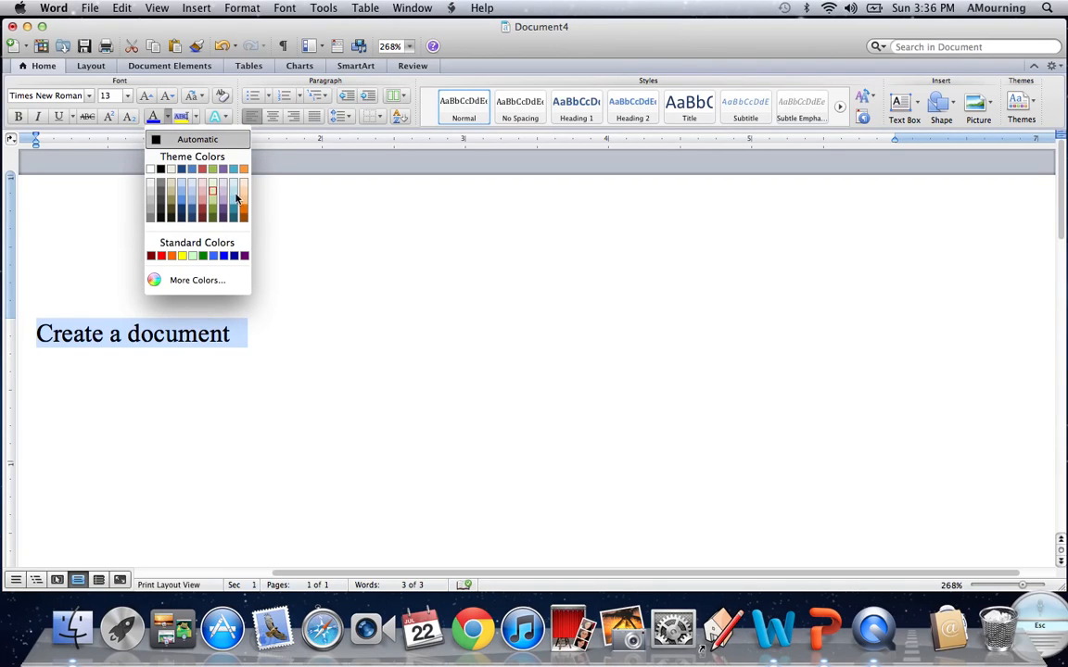
click(215, 288)
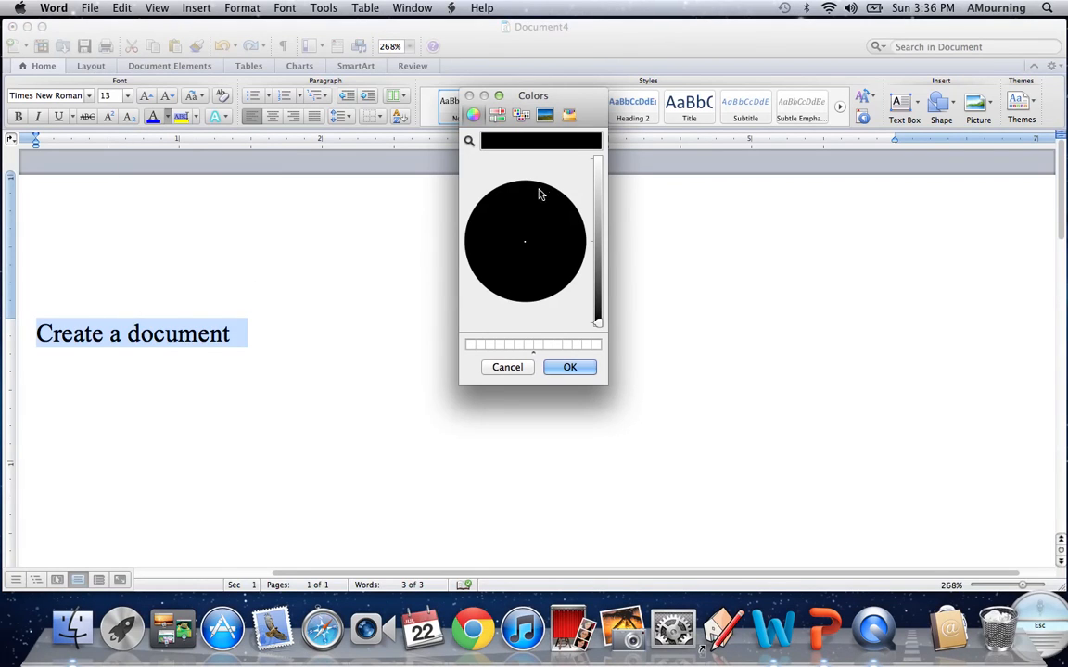
click(498, 117)
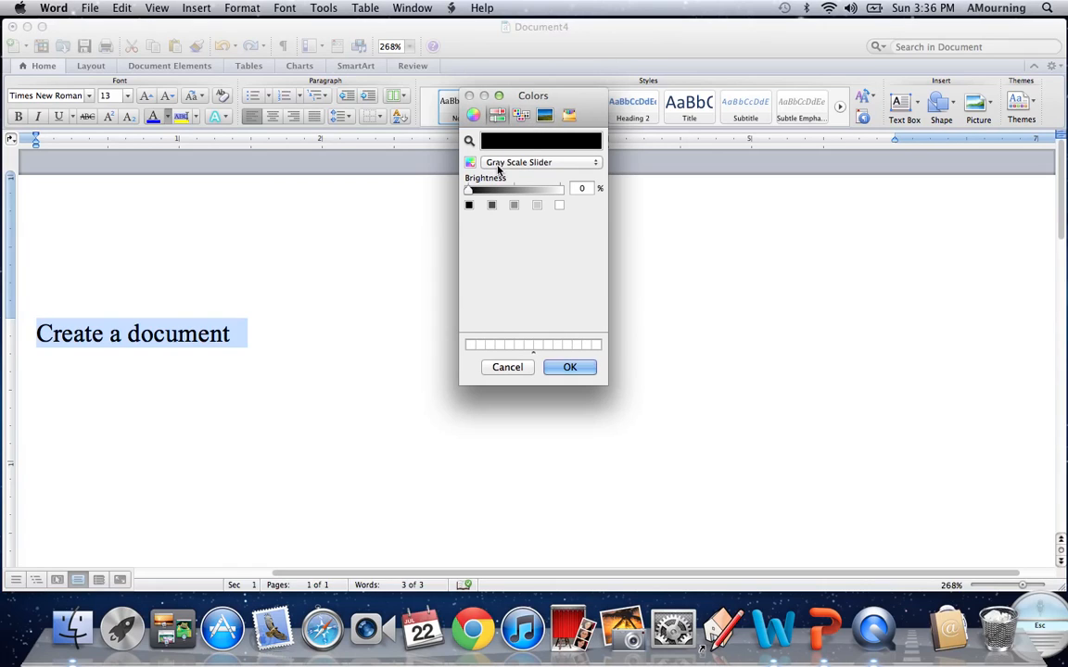
click(521, 116)
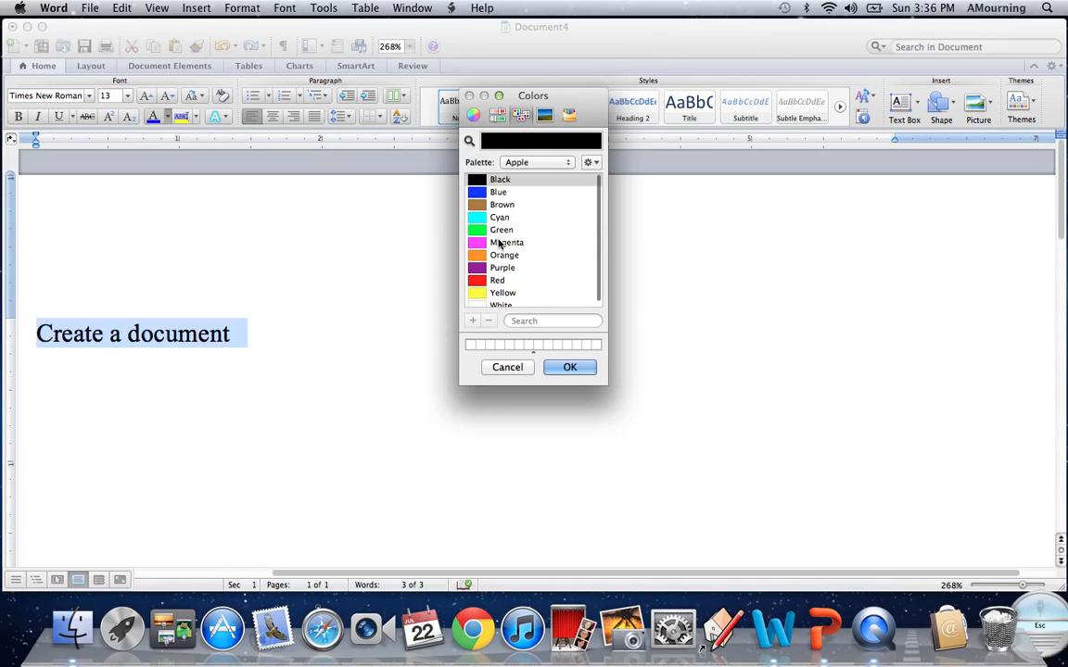
click(501, 242)
click(561, 369)
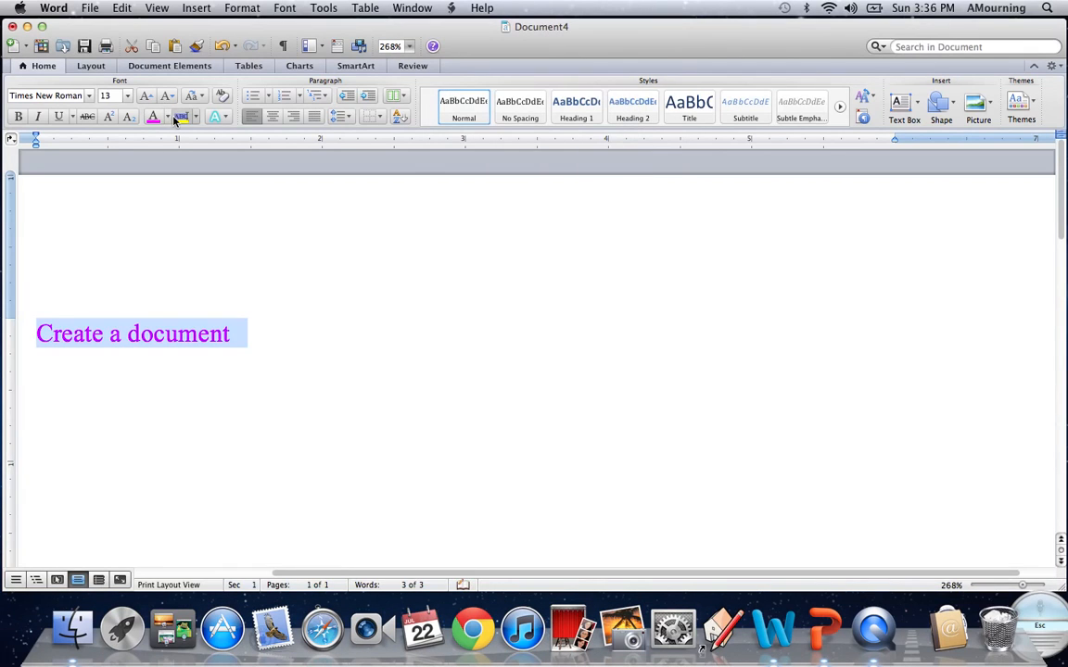
- Copy the whole "Create a document" line and paste four copies of it, each on its own line
click(270, 352)
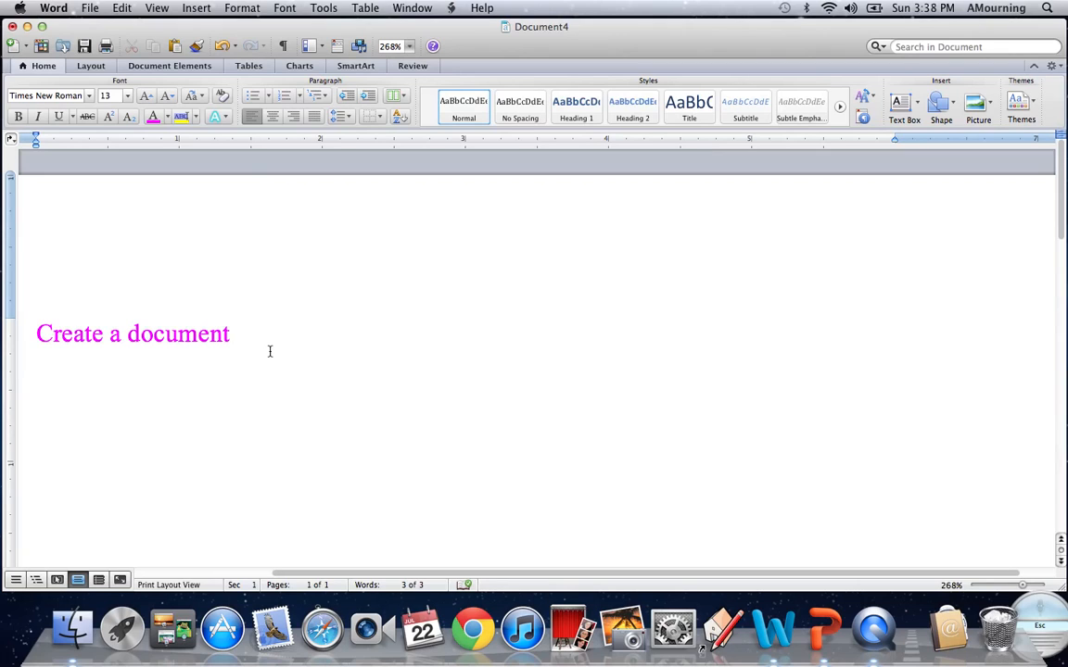
triple_click(269, 351)
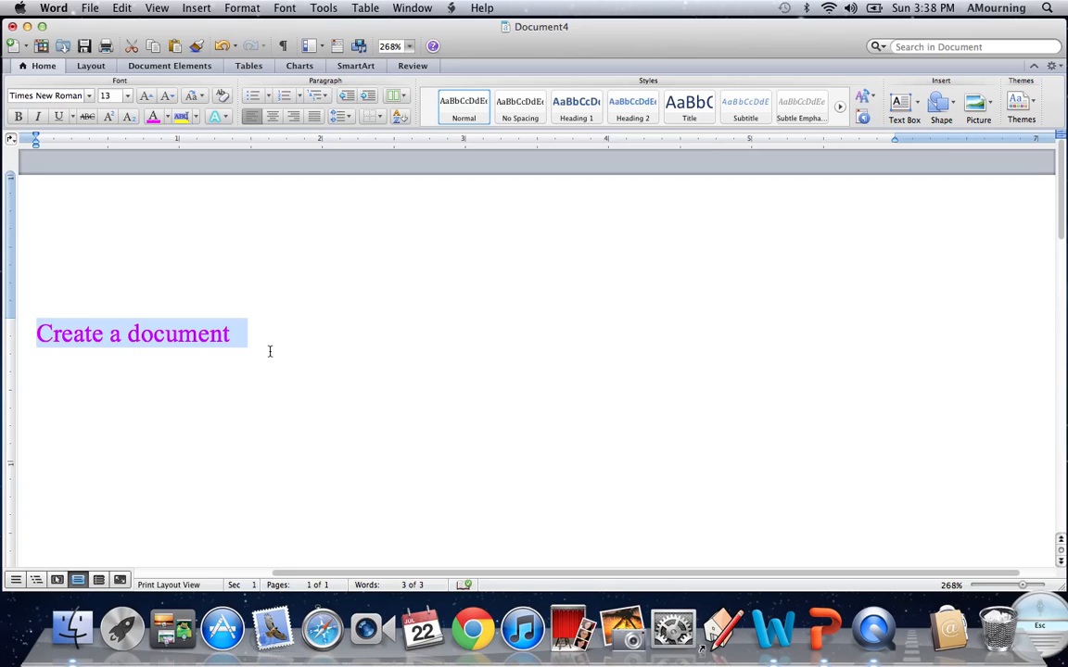
key(super+c)
click(270, 351)
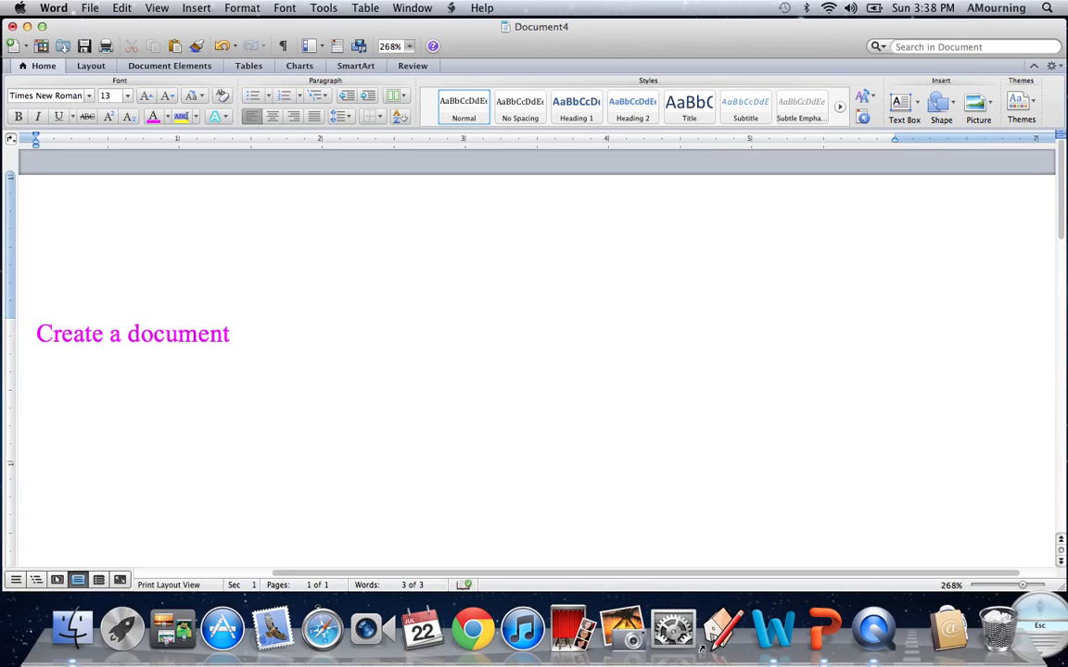
key(super+v)
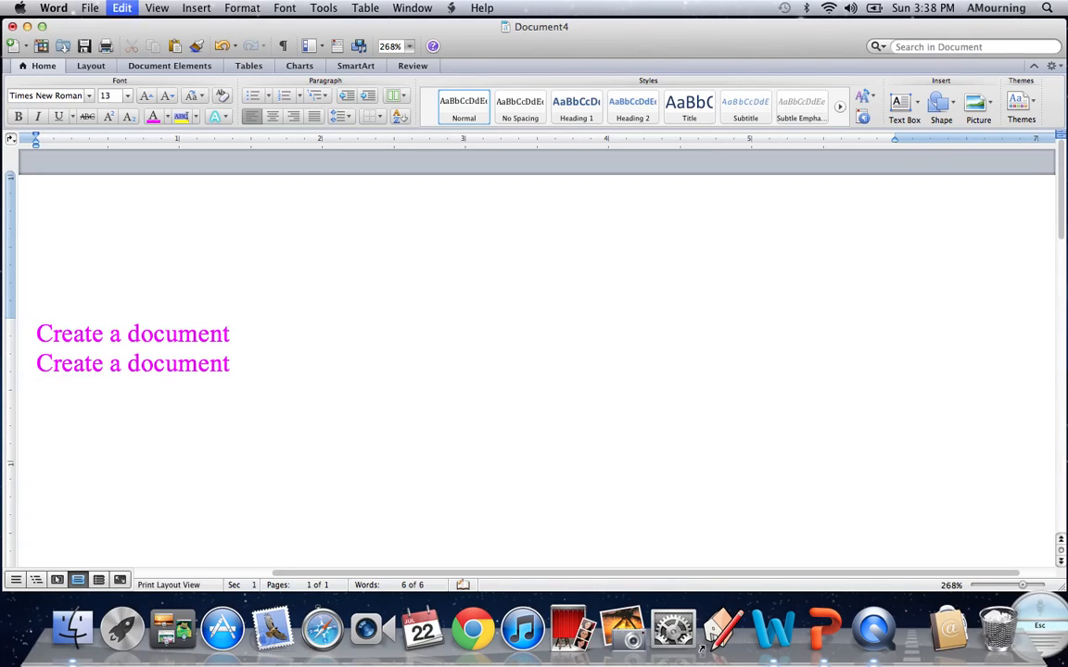
key(super+v)
key(super+v)
key(super+v)
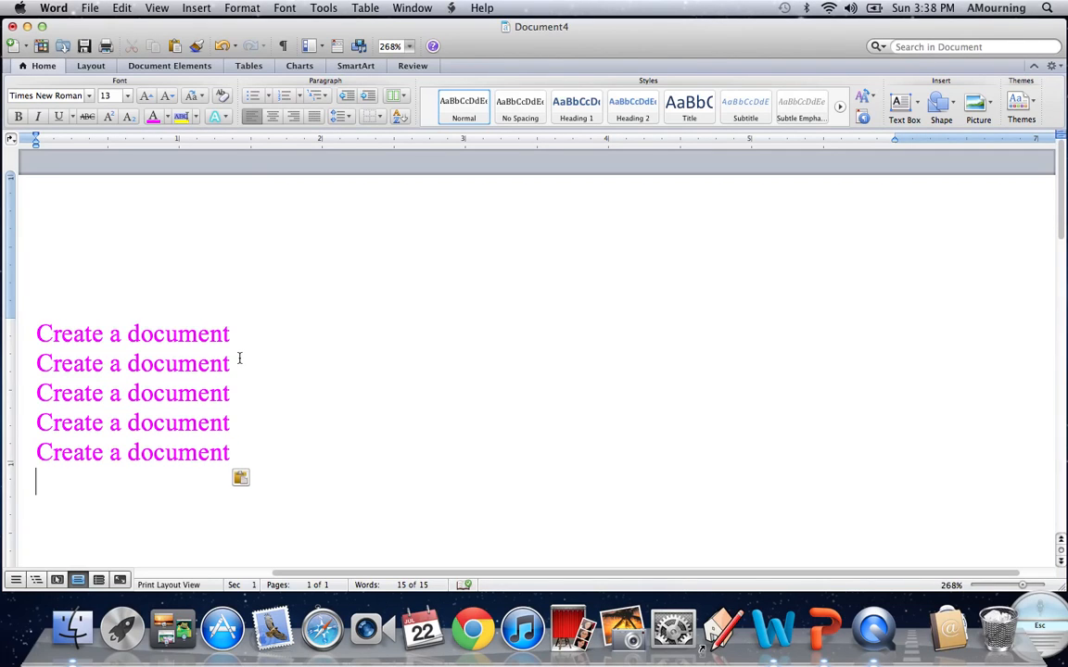
- Make the second "Create a document" line bold
drag(238, 363, 18, 363)
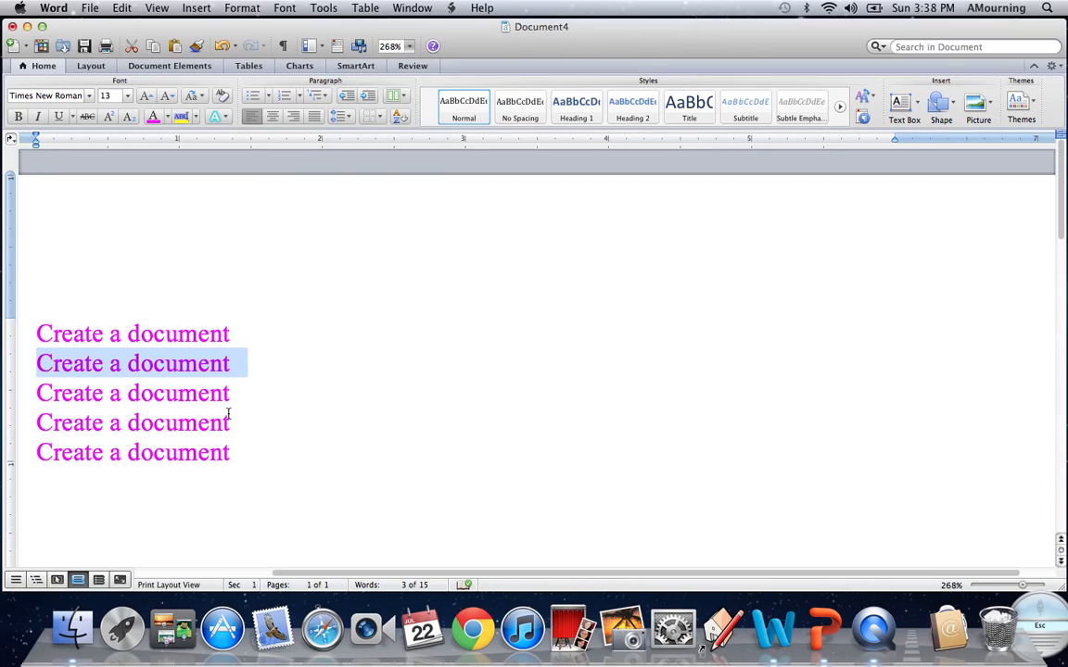
key(super+b)
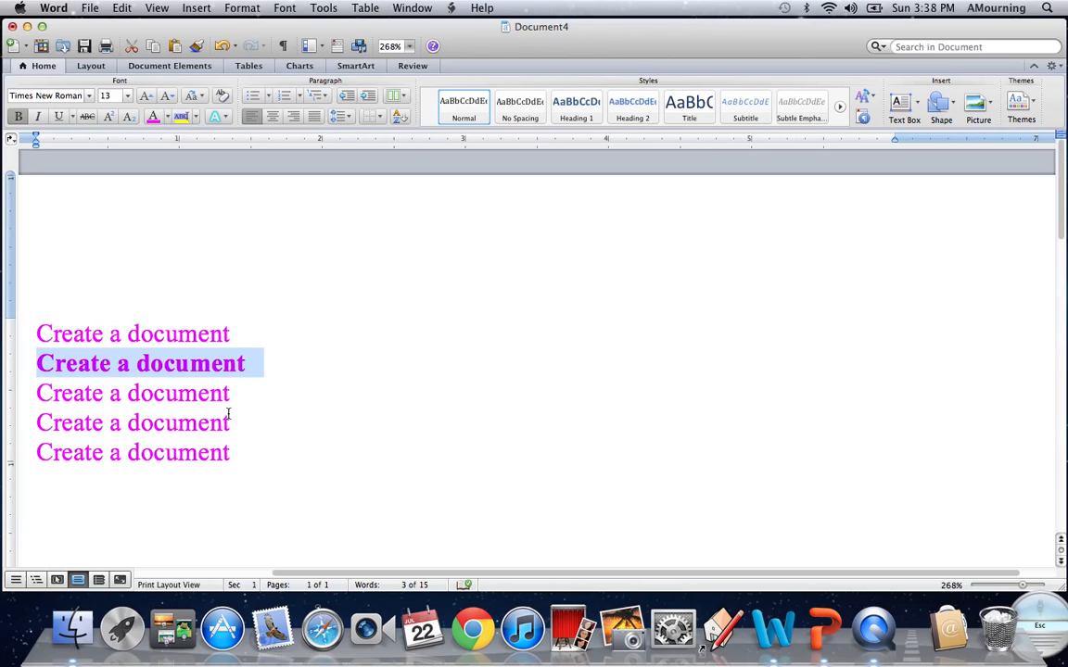
click(264, 395)
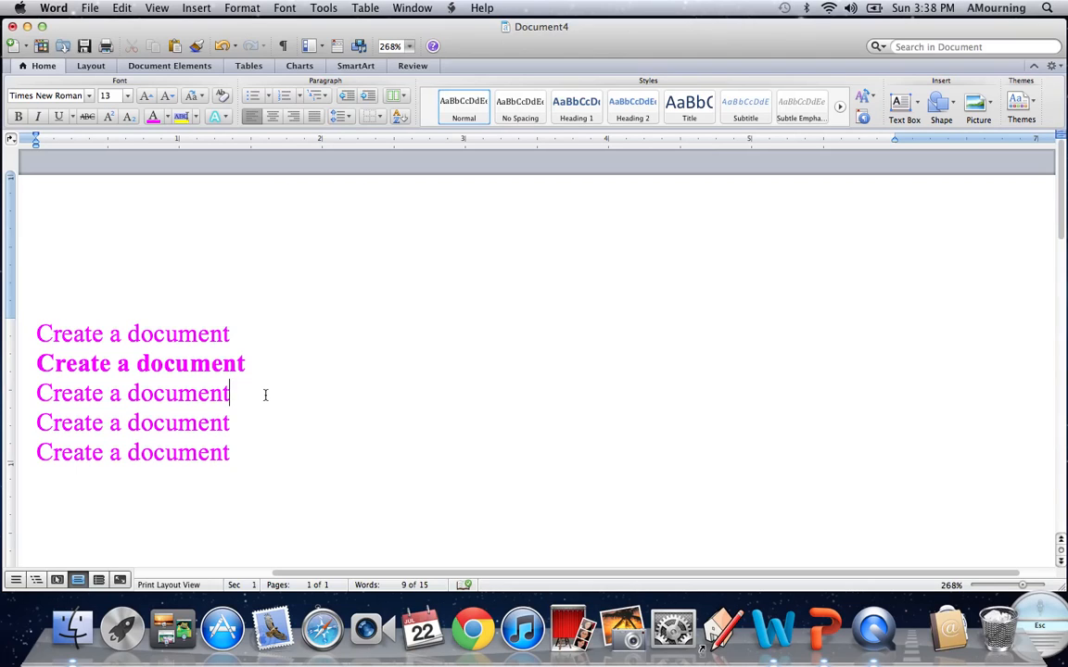
- Underline the third "Create a document" line and continue it with "that has your name"
drag(265, 395, 37, 396)
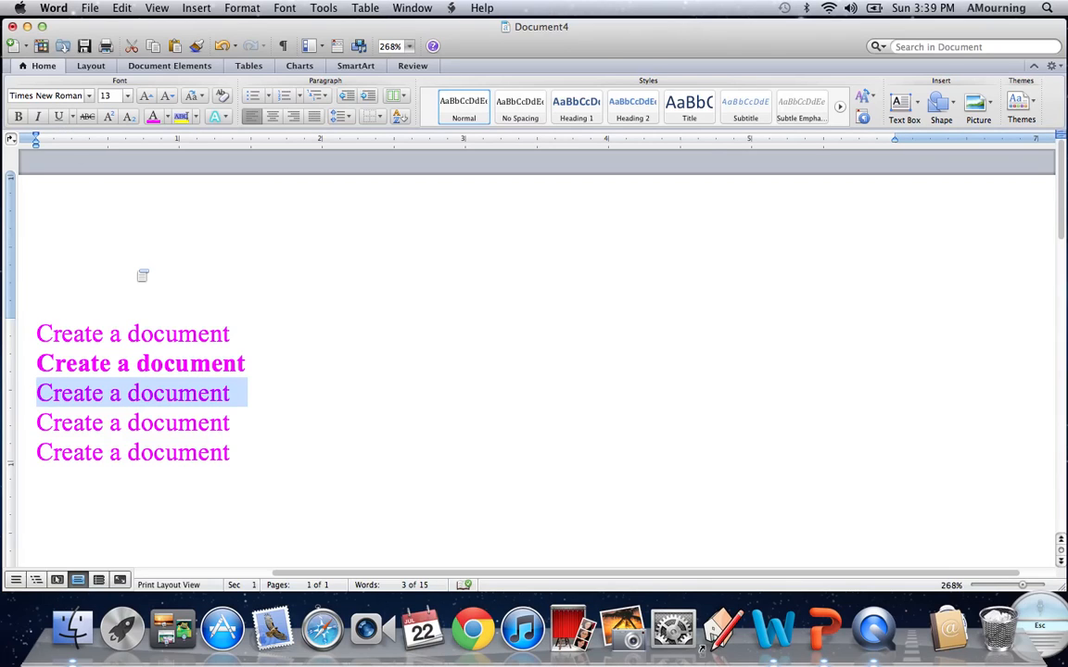
key(super+u)
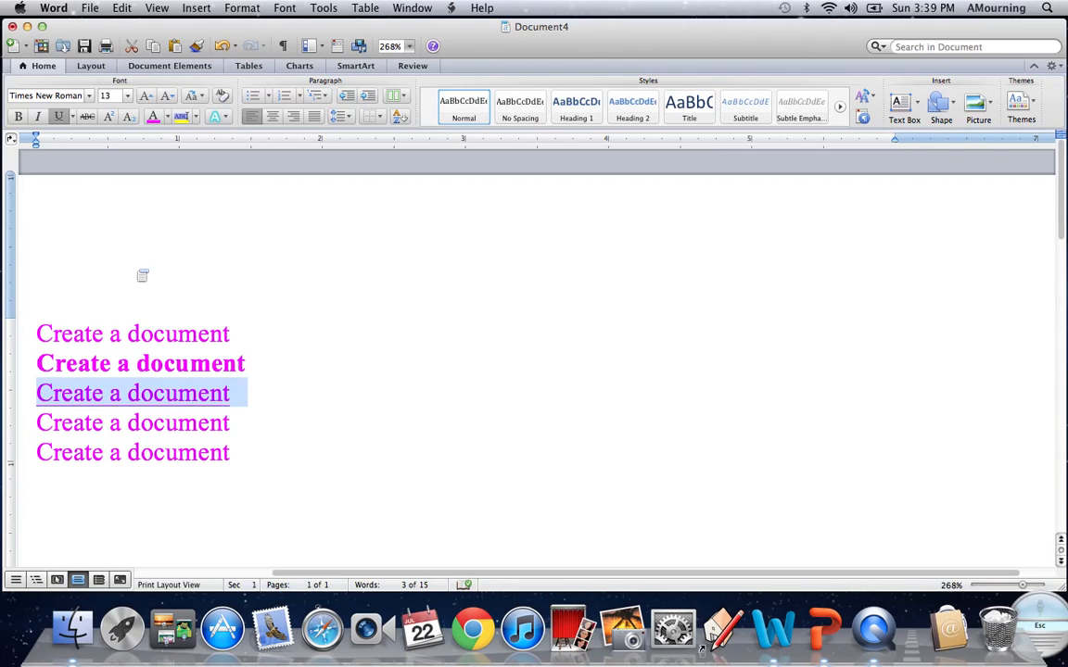
click(253, 403)
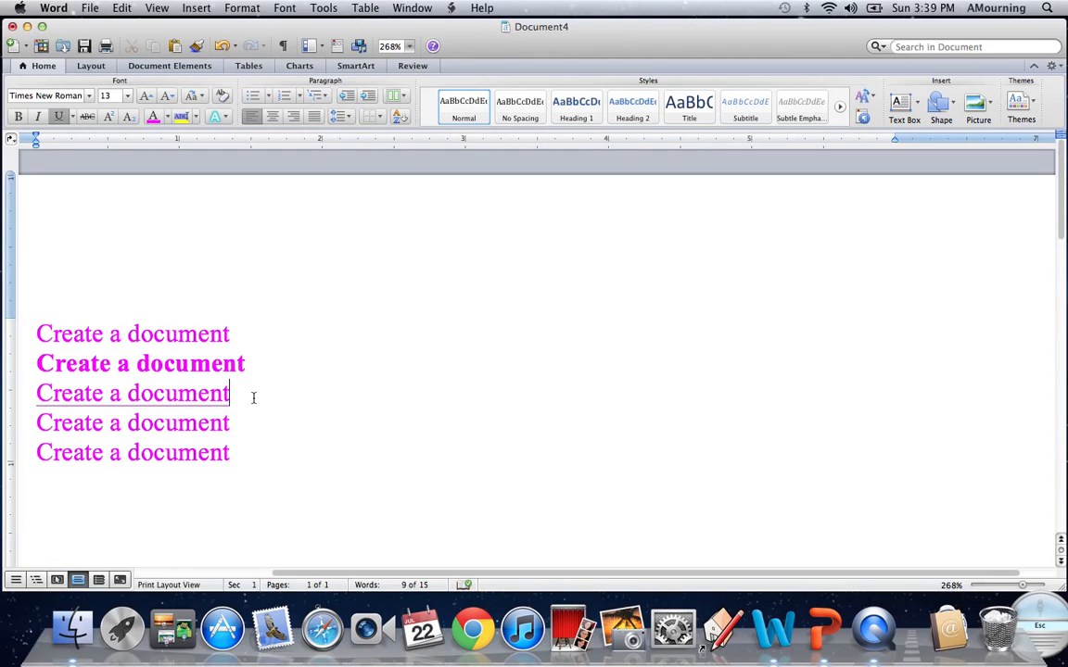
text(that has your name)
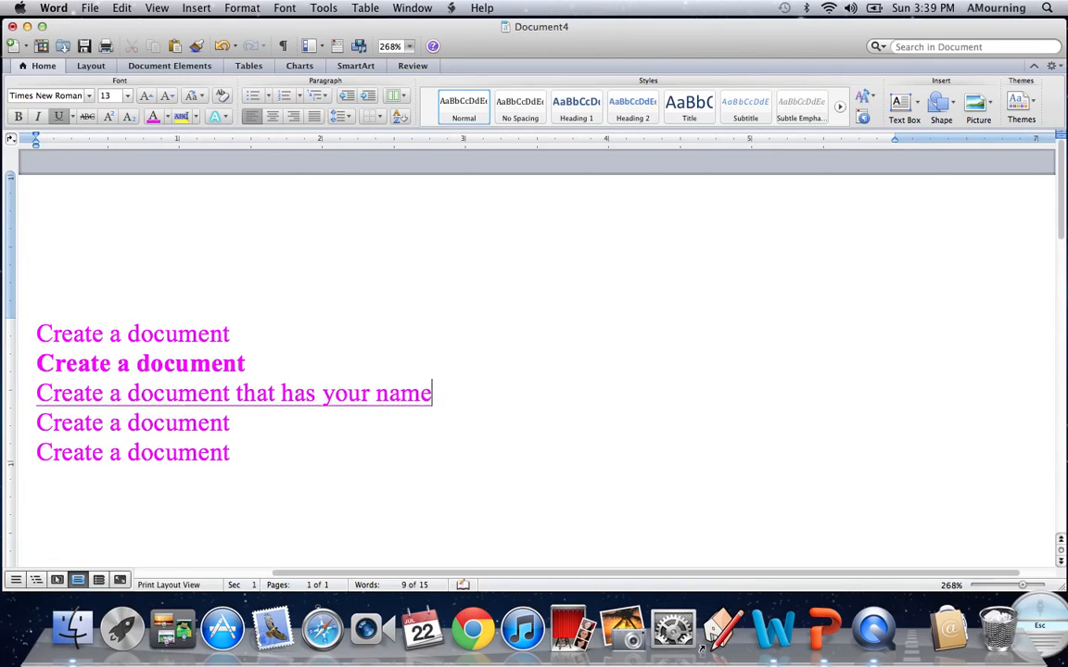
- Continue the underlined third line after "name" with ", grade, and date."
text(, grade, and date)
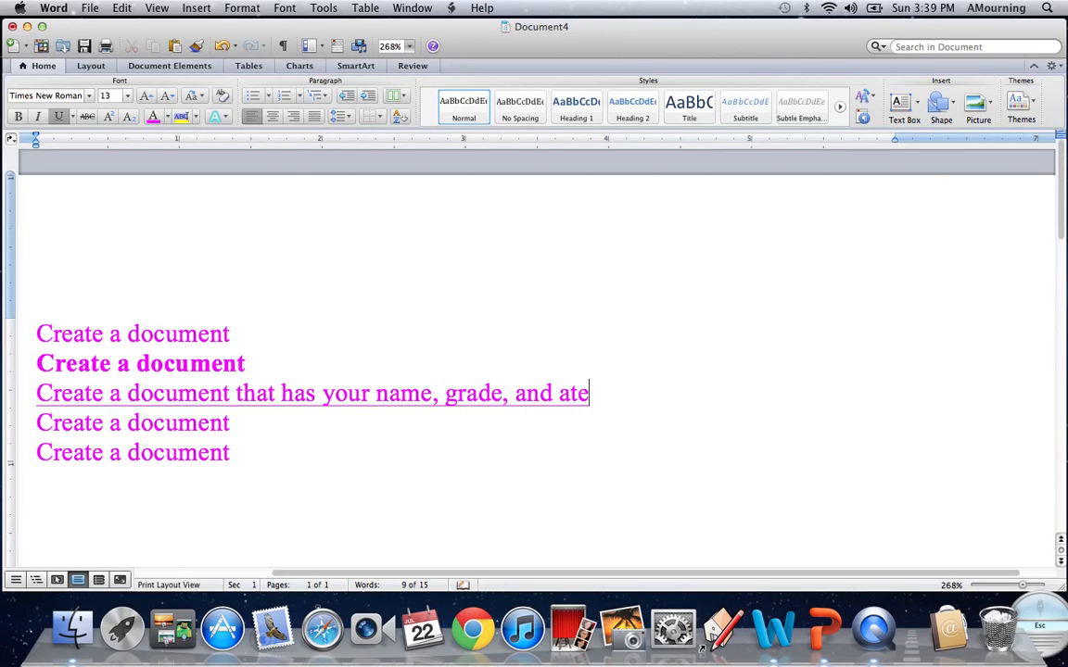
key(BackSpace)
key(BackSpace)
key(BackSpace)
text(date.)
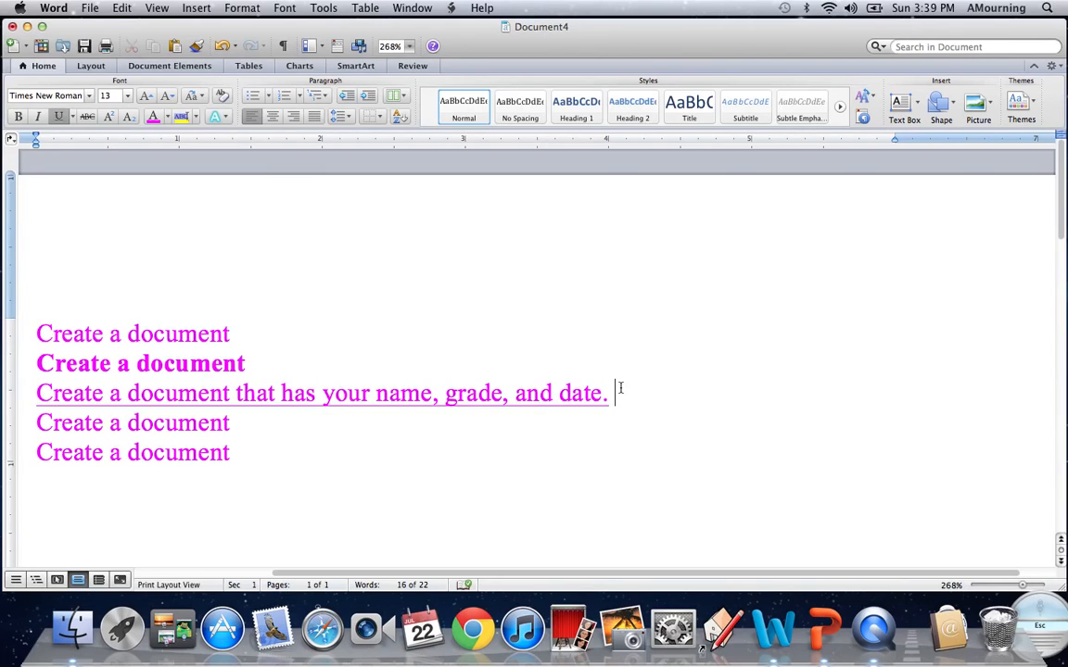
- Remove the underline from "that has your name, grade, and date." in the third line, keeping "Create a document" underlined
drag(620, 389, 236, 397)
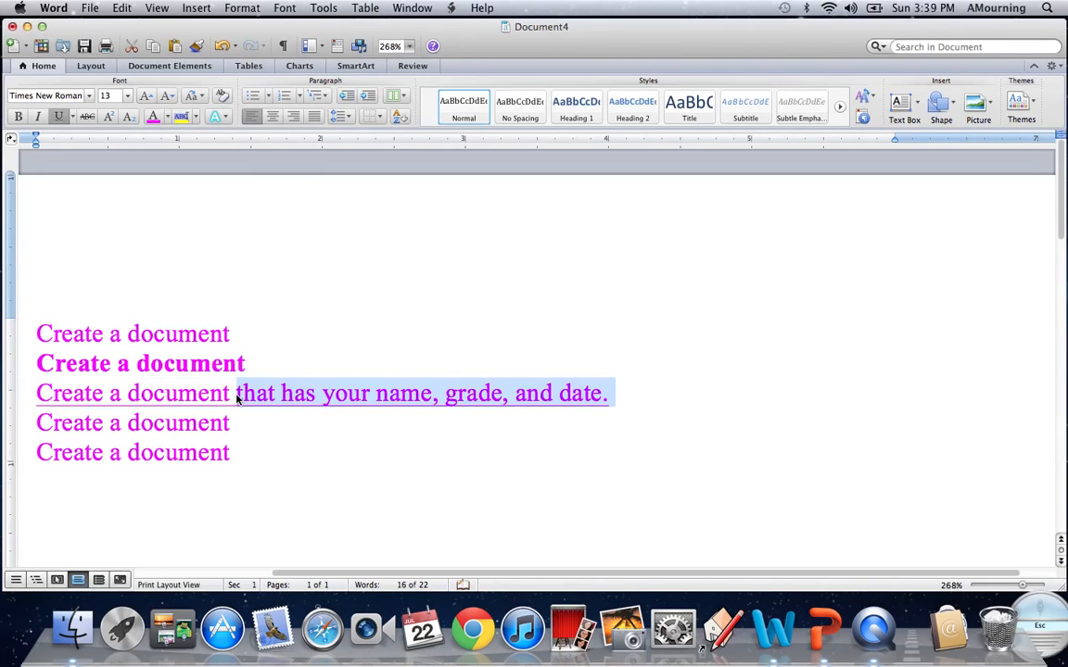
click(231, 393)
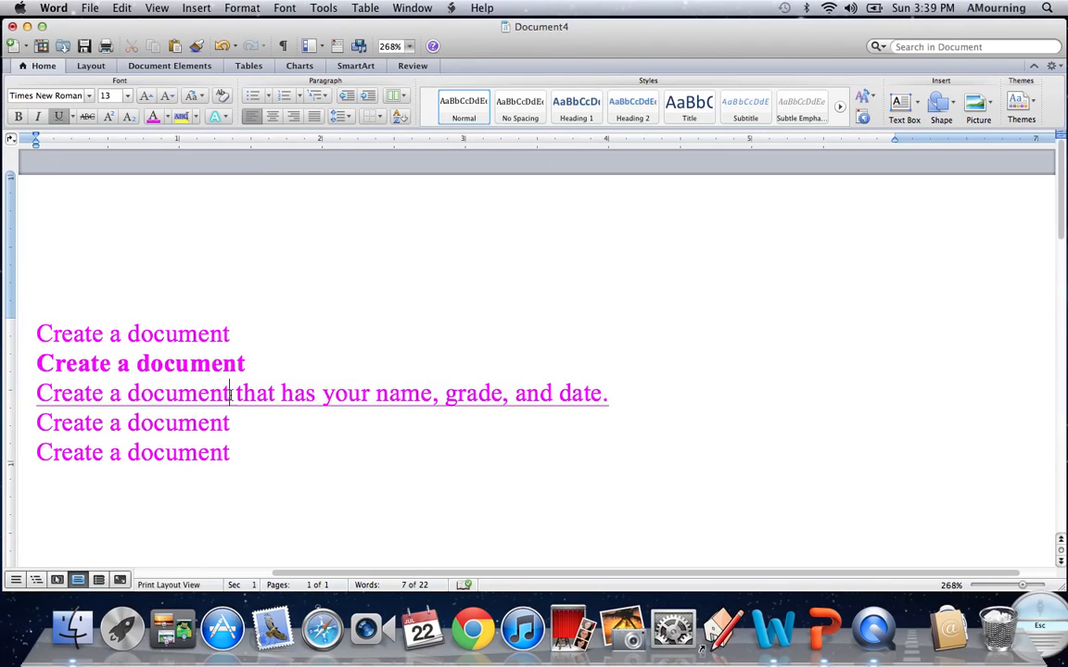
double_click(231, 393)
click(231, 393)
click(616, 393)
drag(616, 390, 237, 396)
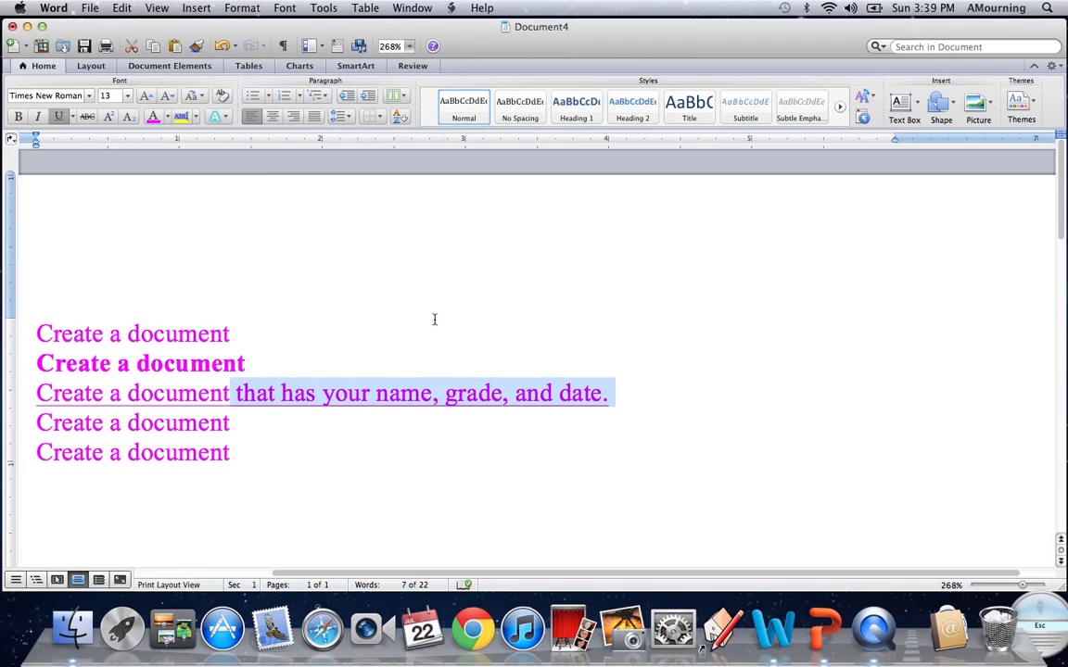
key(super+u)
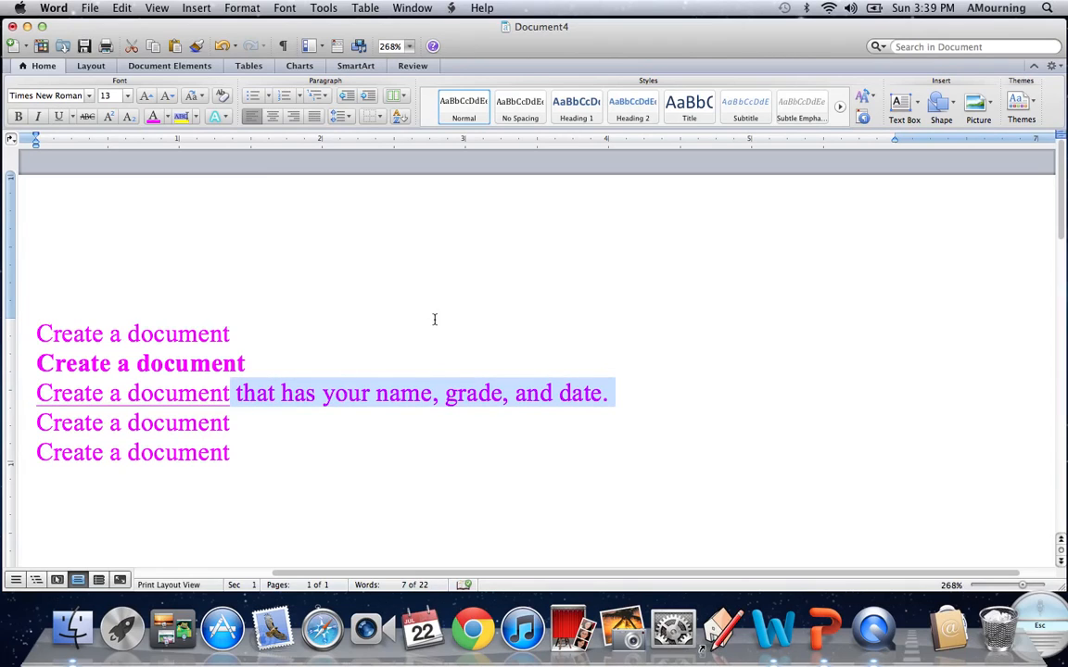
- Remove the bold from the second "Create a document" line and apply it again
triple_click(227, 364)
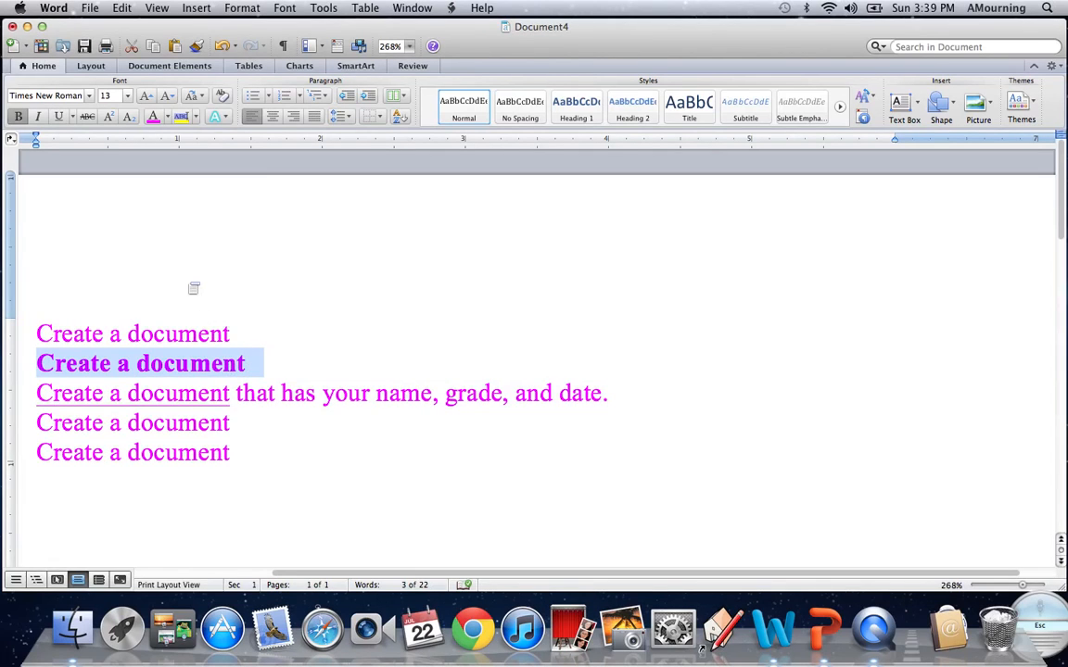
key(super+b)
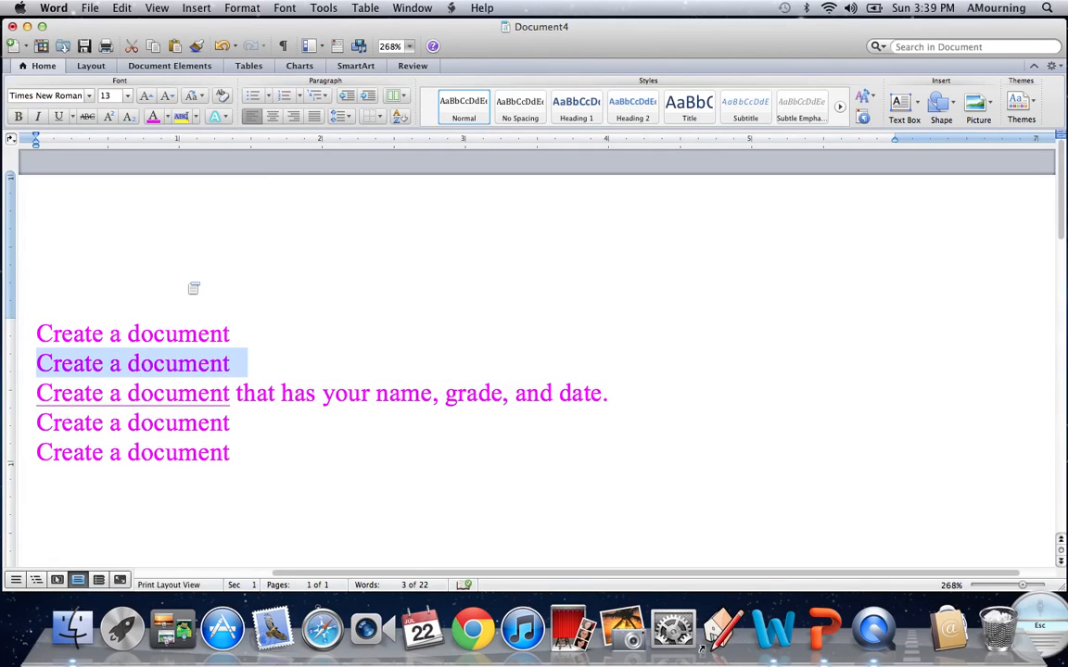
key(super+b)
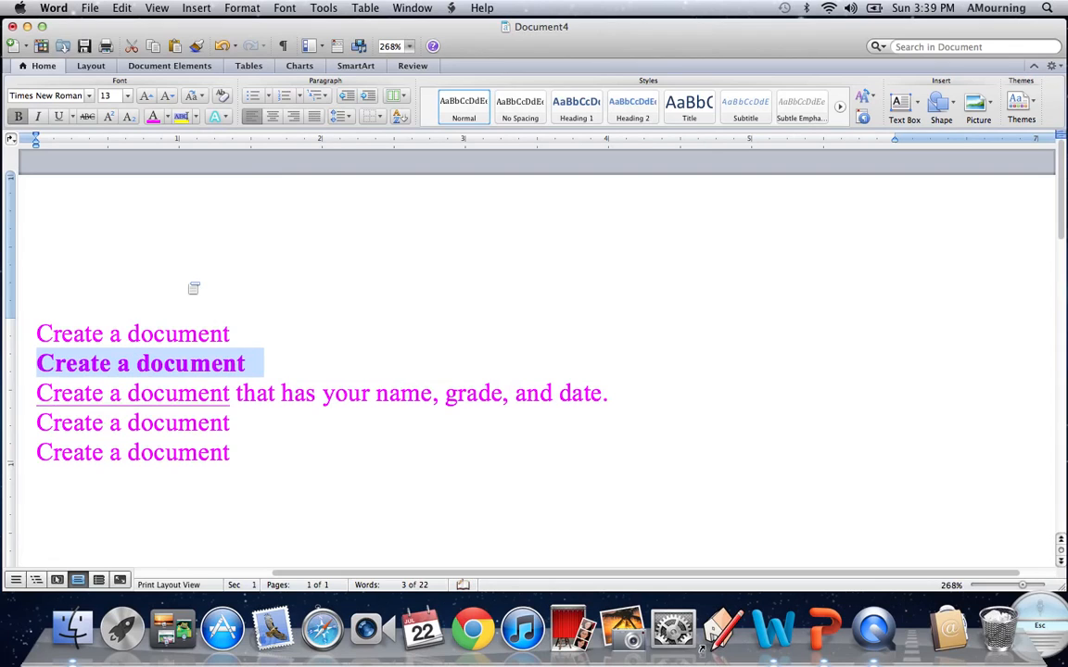
- Italicize the fourth "Create a document" line and place the cursor at its end
click(244, 435)
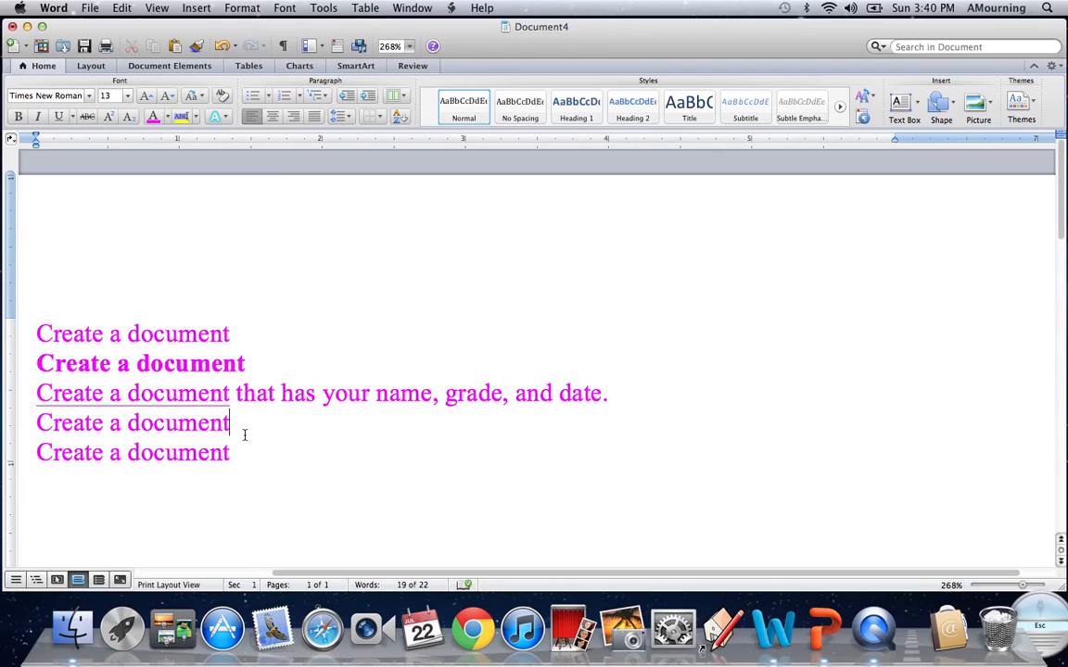
drag(234, 426, 28, 430)
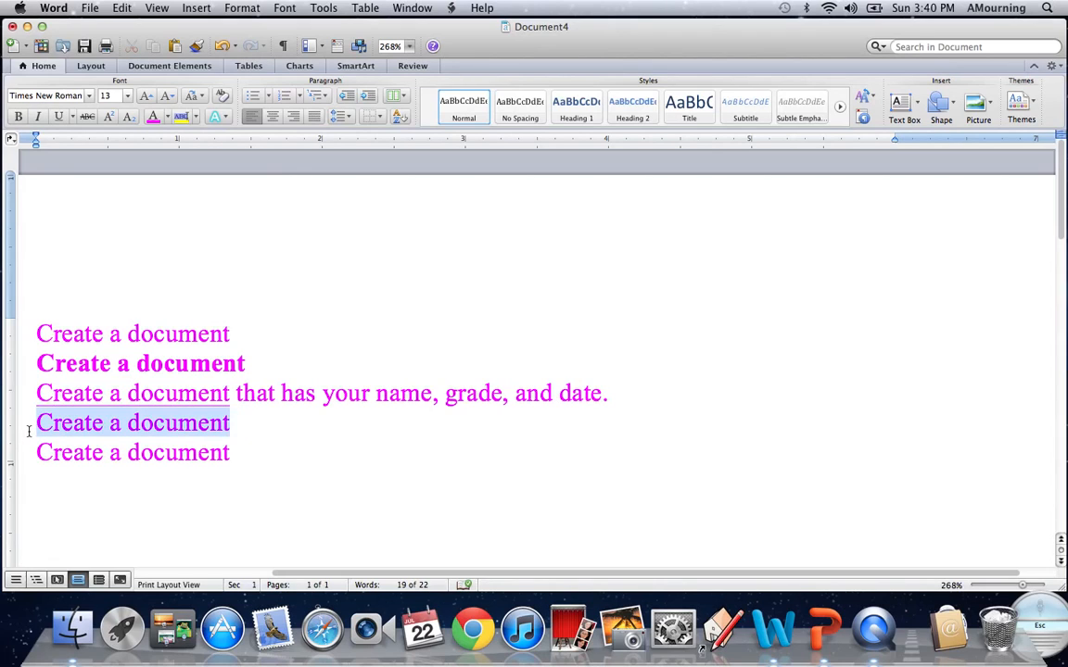
click(39, 118)
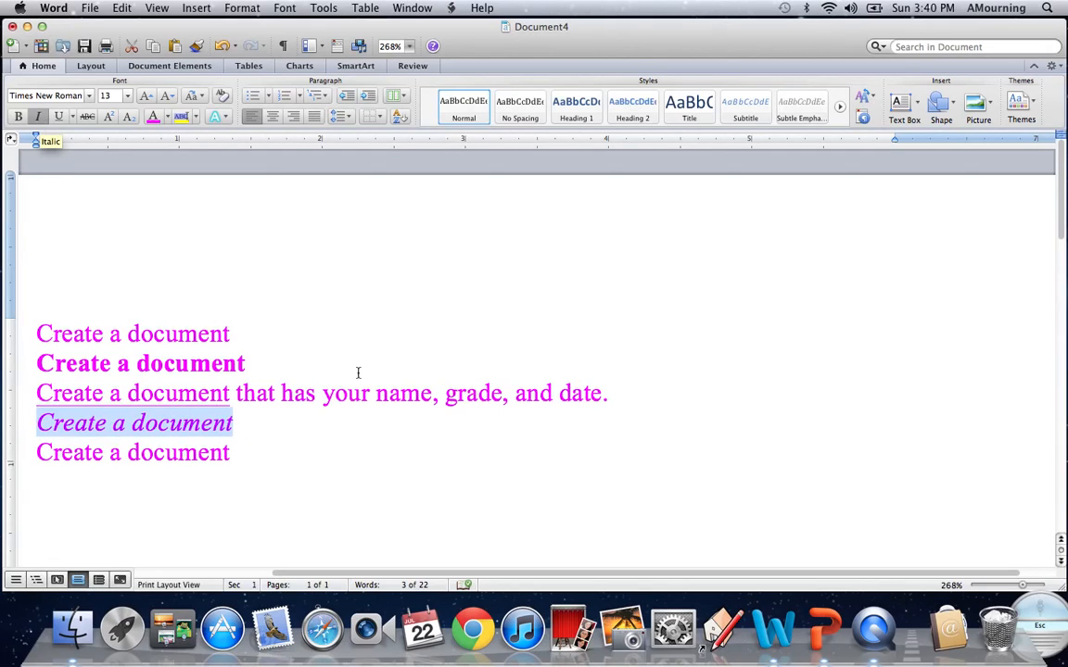
click(235, 423)
scroll(267, 429, down, 3)
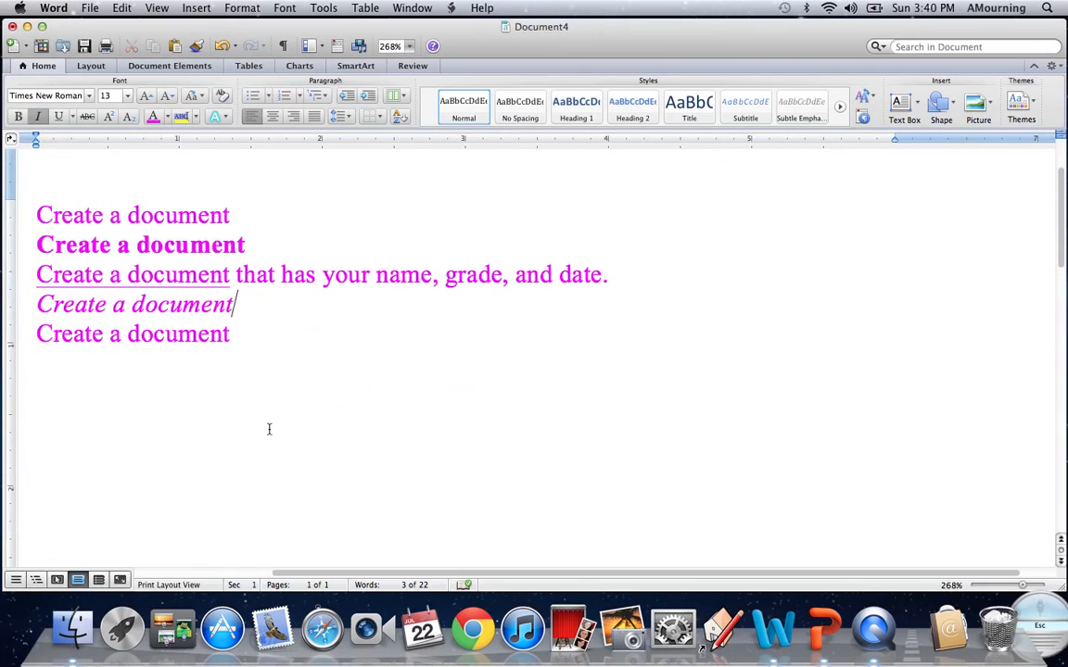